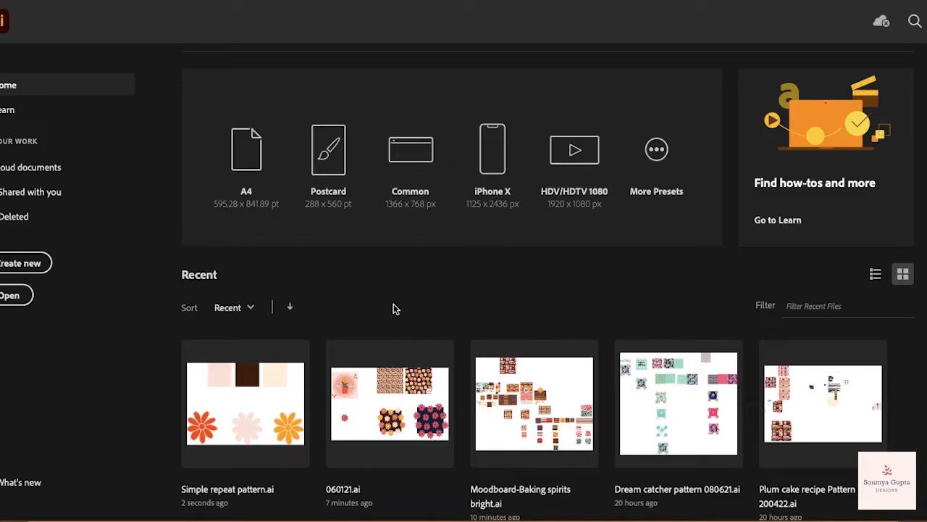
# Step: Open the recent file Simple repeat pattern.ai and inspect its three flower motifs and three colour squares
pyautogui.click(260, 380)
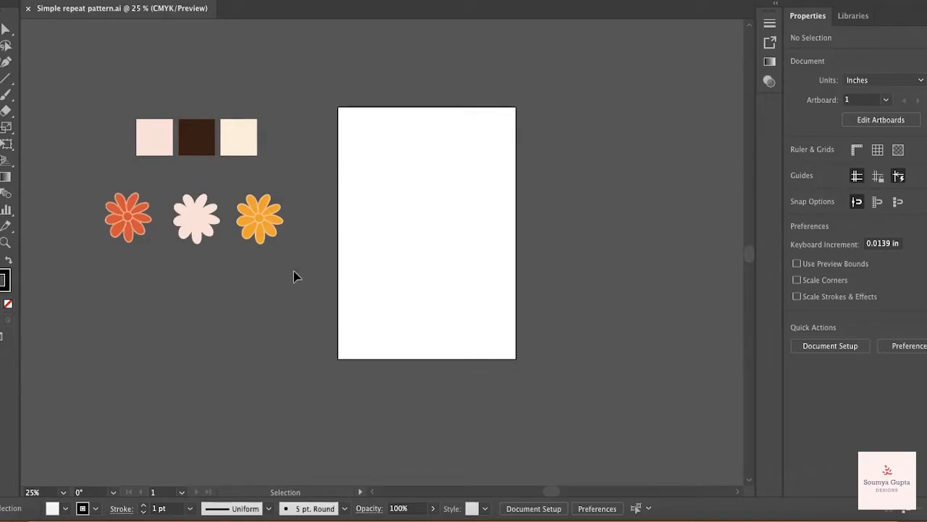
pyautogui.click(116, 209)
pyautogui.click(209, 234)
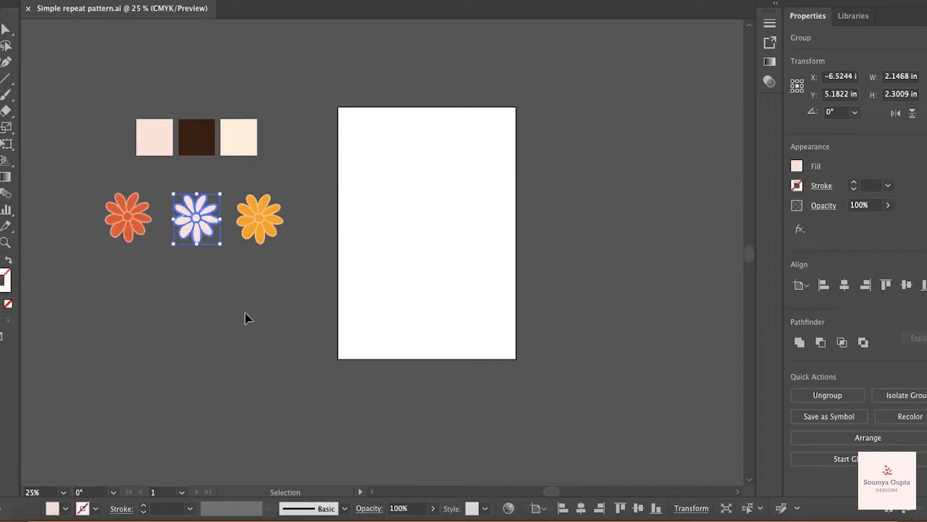
pyautogui.click(245, 313)
pyautogui.click(140, 233)
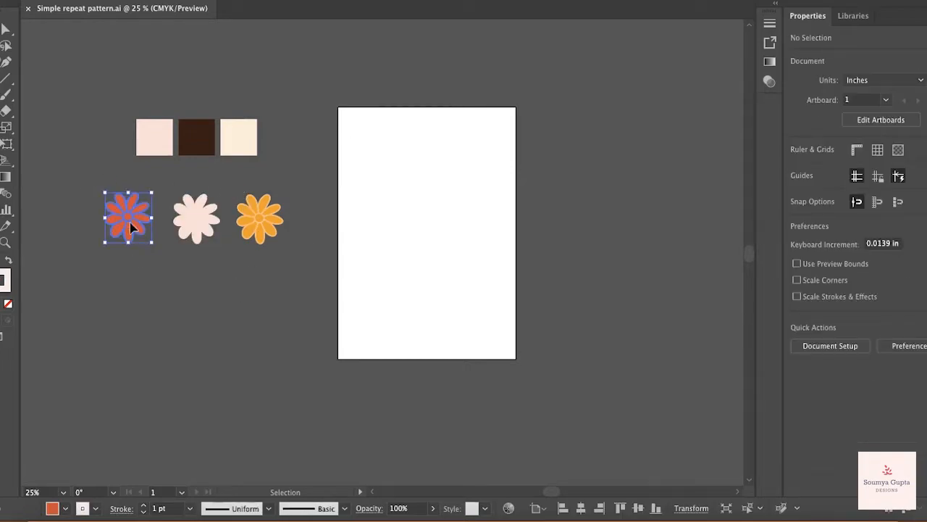
pyautogui.click(166, 268)
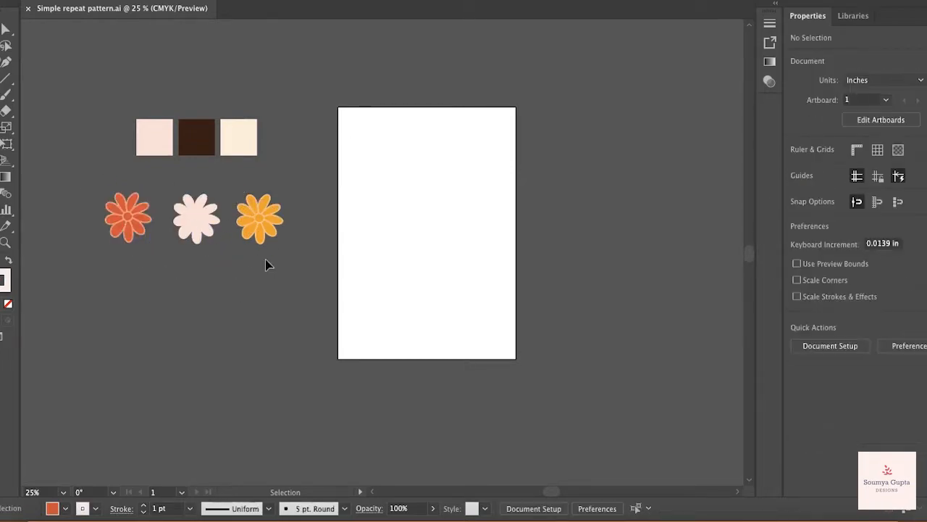
pyautogui.click(145, 138)
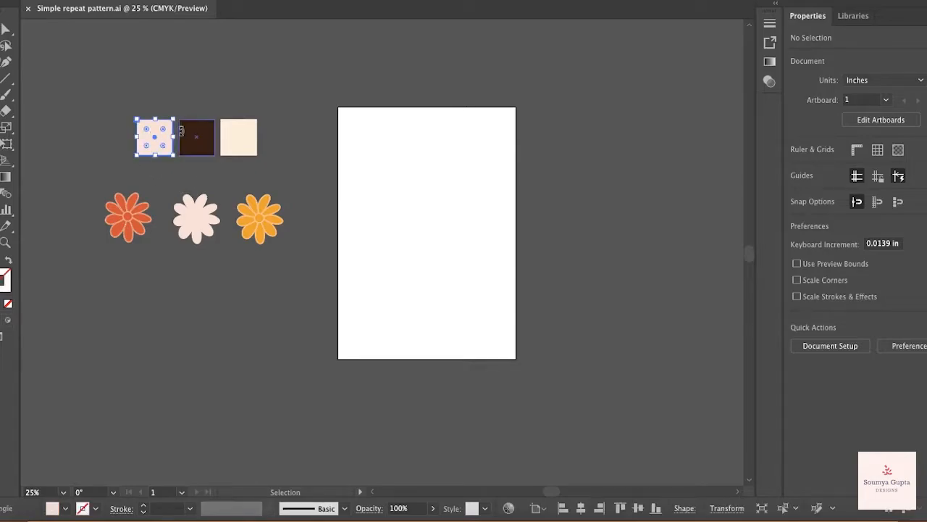
pyautogui.click(196, 136)
pyautogui.click(244, 139)
pyautogui.click(290, 288)
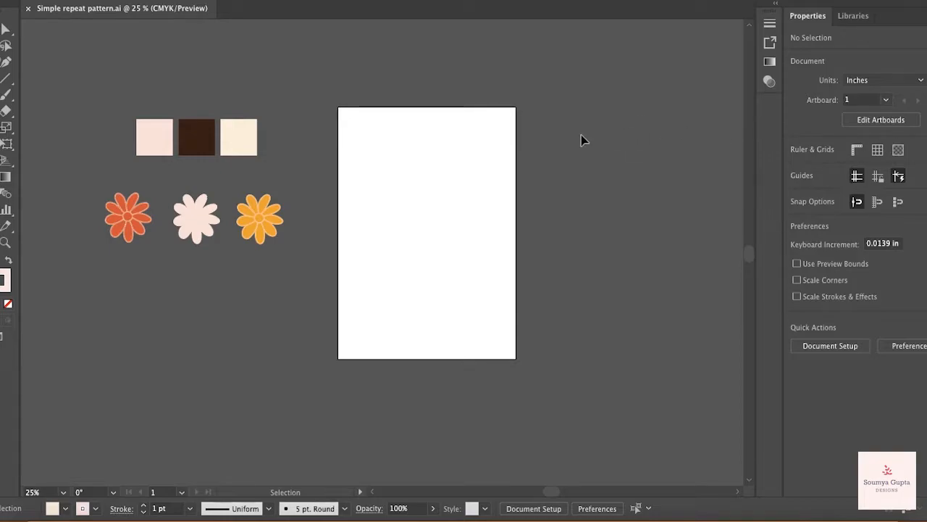
# Step: Examine the red, pink and orange flower groups and the row of colour squares by selecting them
pyautogui.click(891, 81)
pyautogui.click(637, 160)
pyautogui.moveTo(97, 185); pyautogui.dragTo(158, 266)
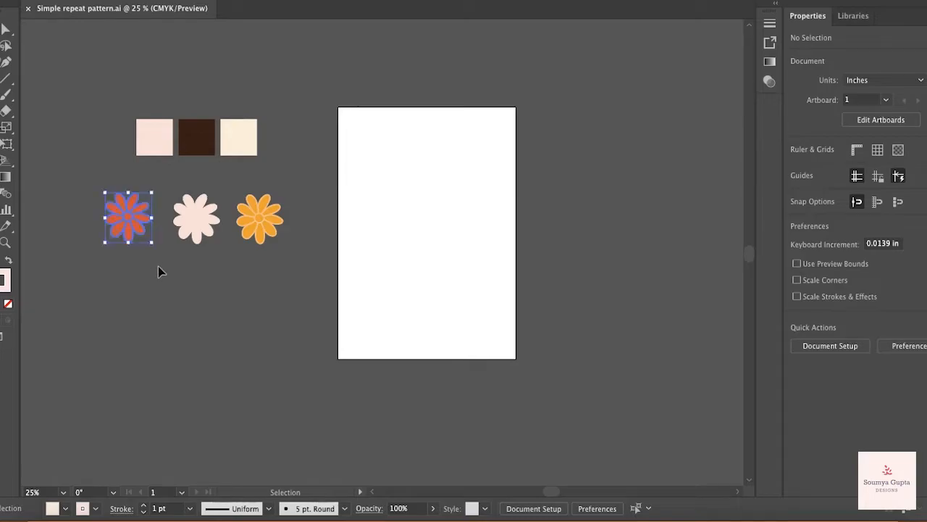
pyautogui.moveTo(292, 252); pyautogui.dragTo(293, 256)
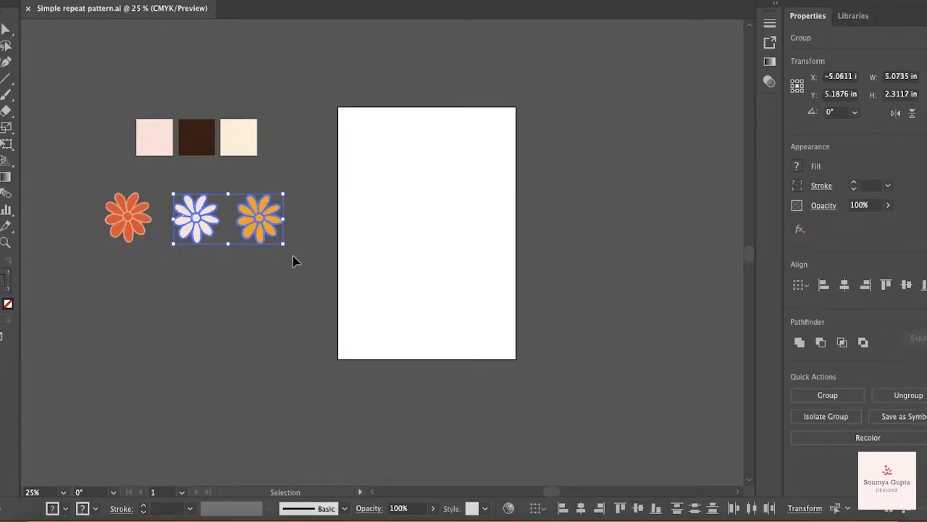
pyautogui.click(258, 295)
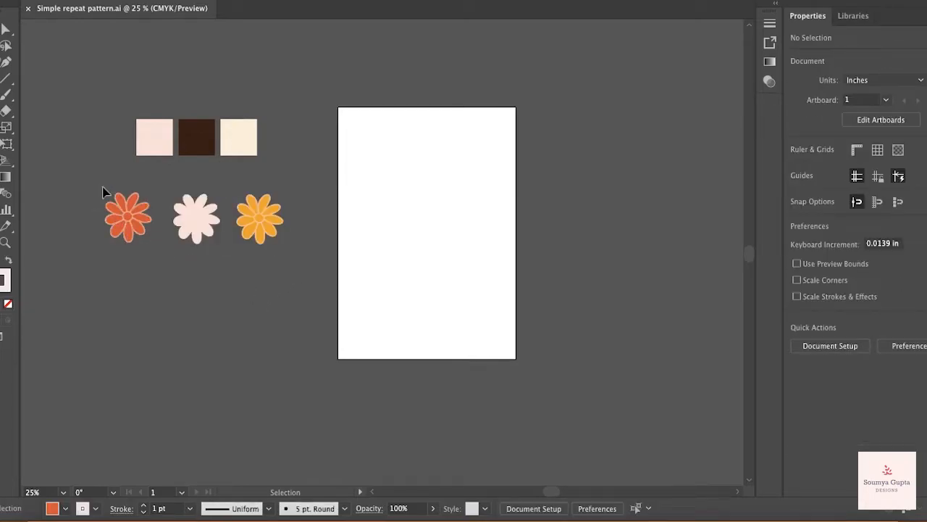
pyautogui.moveTo(112, 190); pyautogui.dragTo(289, 278)
pyautogui.click(290, 279)
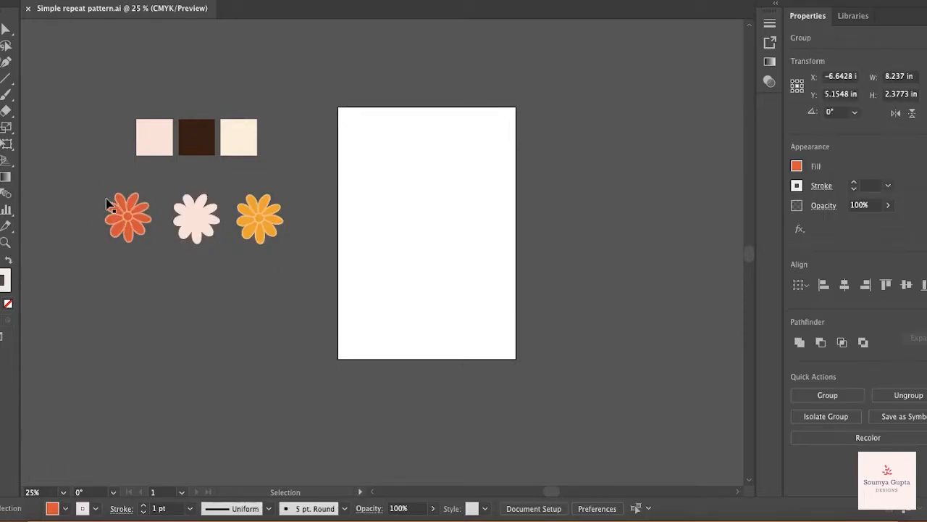
pyautogui.click(138, 230)
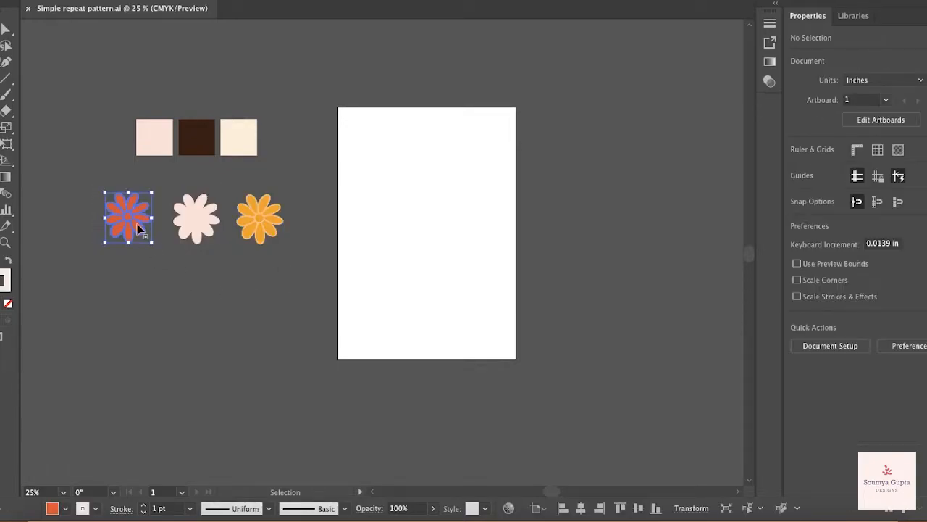
pyautogui.click(207, 228)
pyautogui.click(258, 217)
pyautogui.click(261, 280)
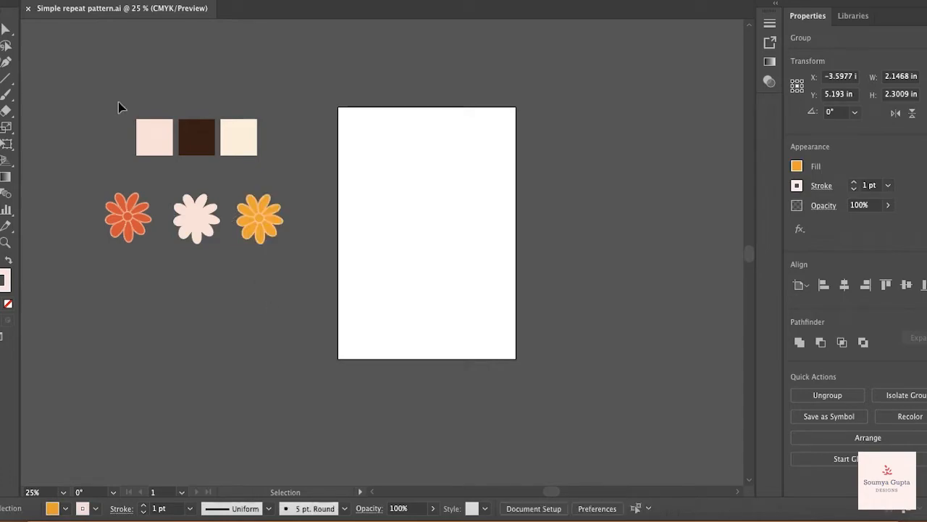
pyautogui.moveTo(265, 150); pyautogui.dragTo(293, 169)
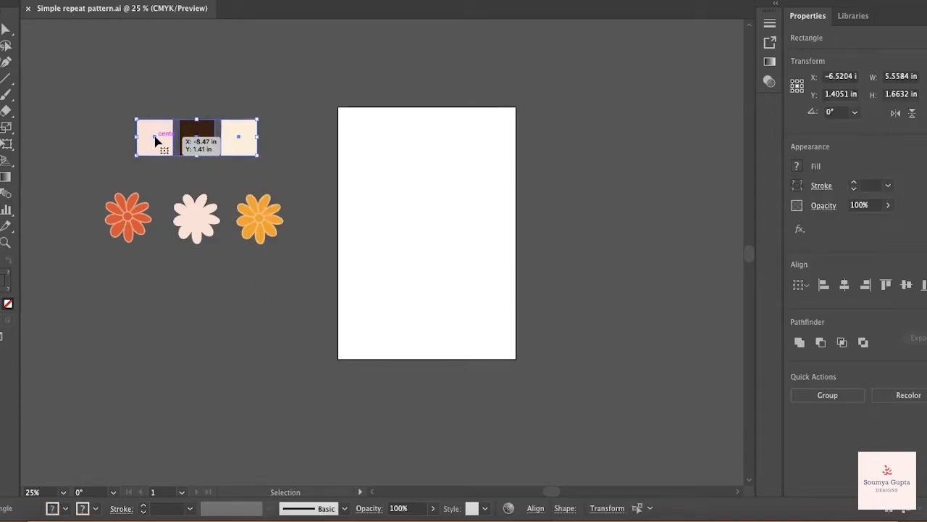
pyautogui.click(137, 114)
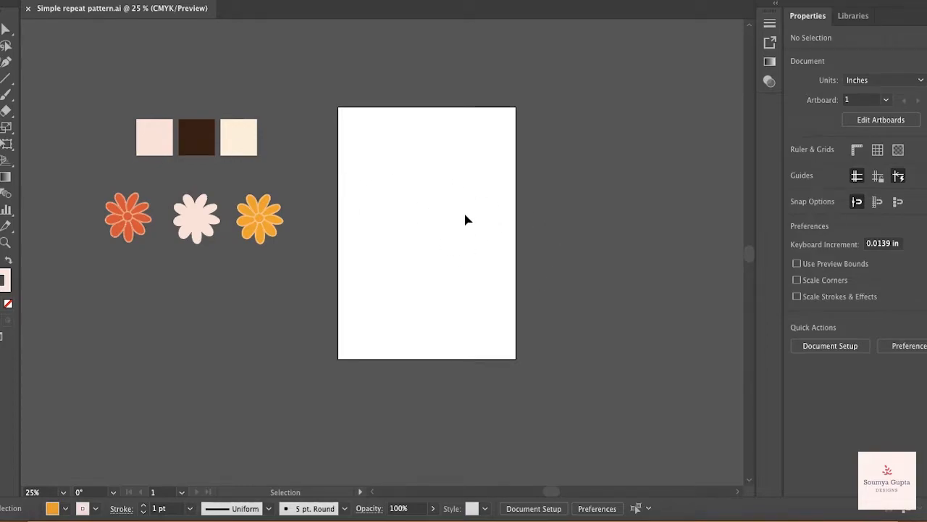
# Step: Choose Inches as the document units and create an 8 in by 8 in rectangle on the artboard
pyautogui.click(895, 86)
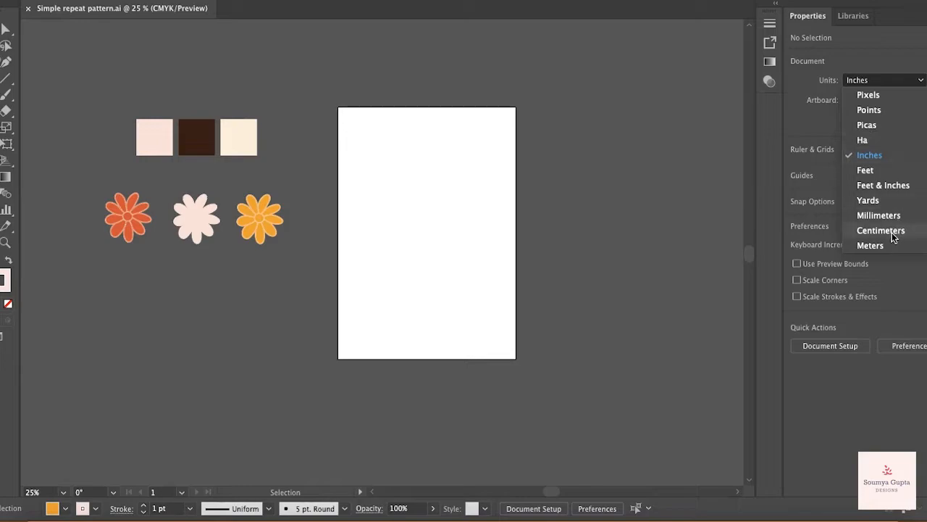
pyautogui.click(874, 157)
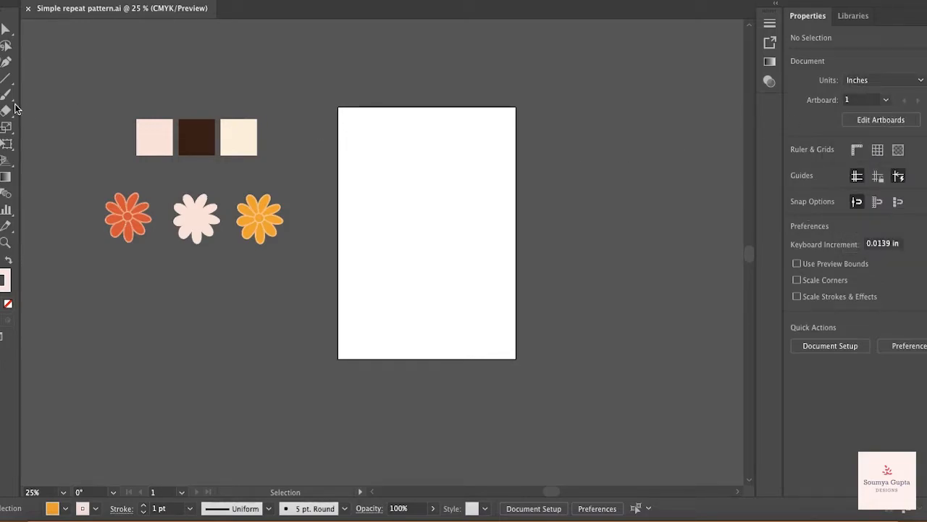
pyautogui.press('m')
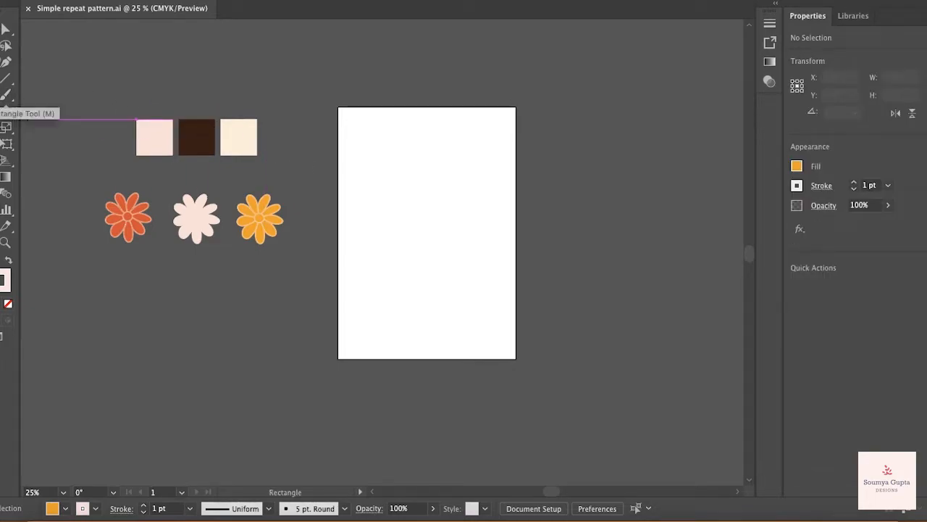
pyautogui.rightClick(420, 204)
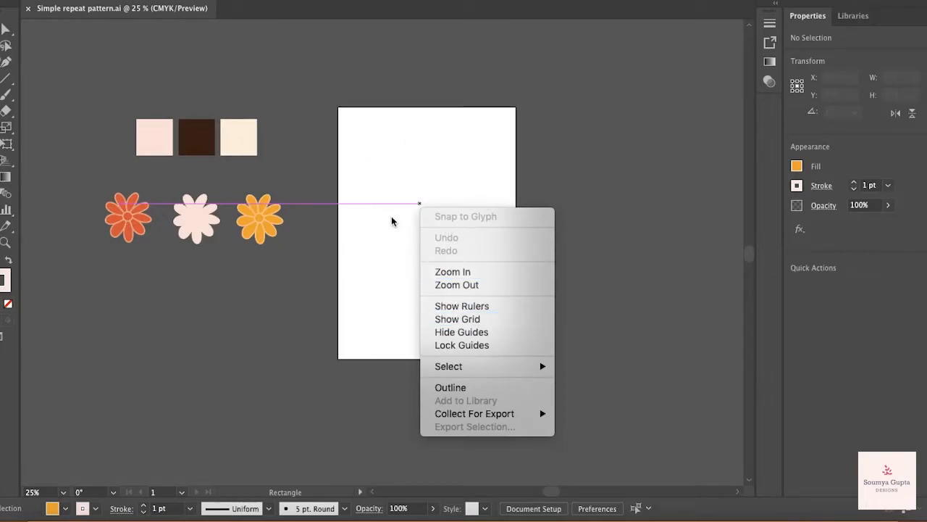
pyautogui.click(384, 187)
pyautogui.click(384, 188)
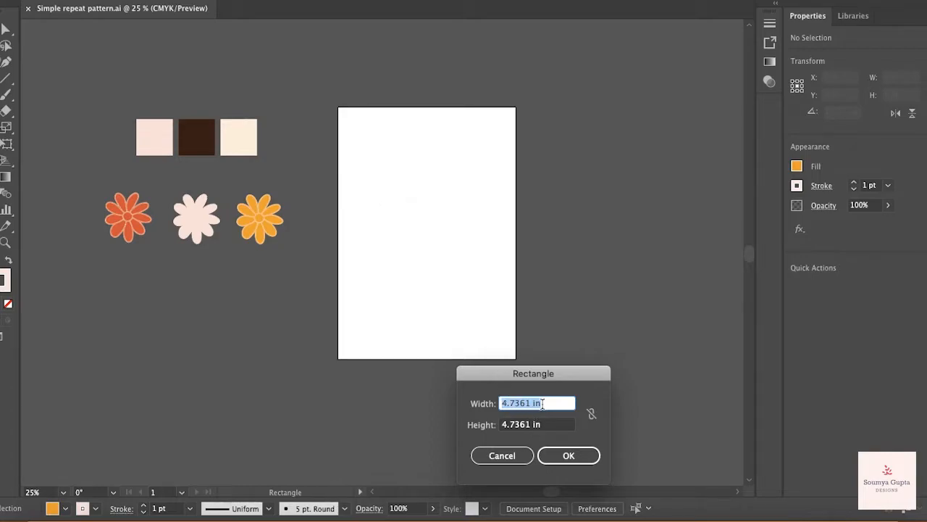
pyautogui.moveTo(535, 403); pyautogui.dragTo(497, 405)
pyautogui.write('8')
pyautogui.press('Tab')
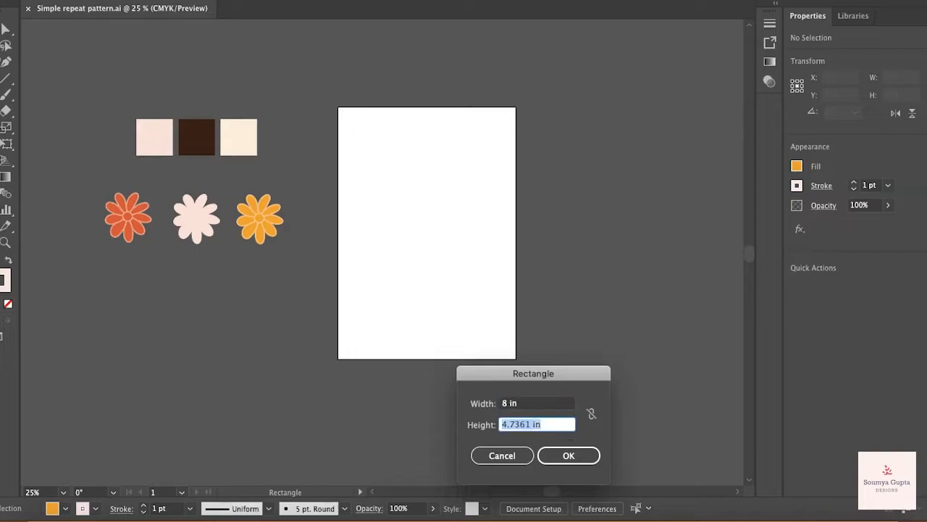
pyautogui.write('8')
pyautogui.moveTo(529, 376); pyautogui.dragTo(490, 182)
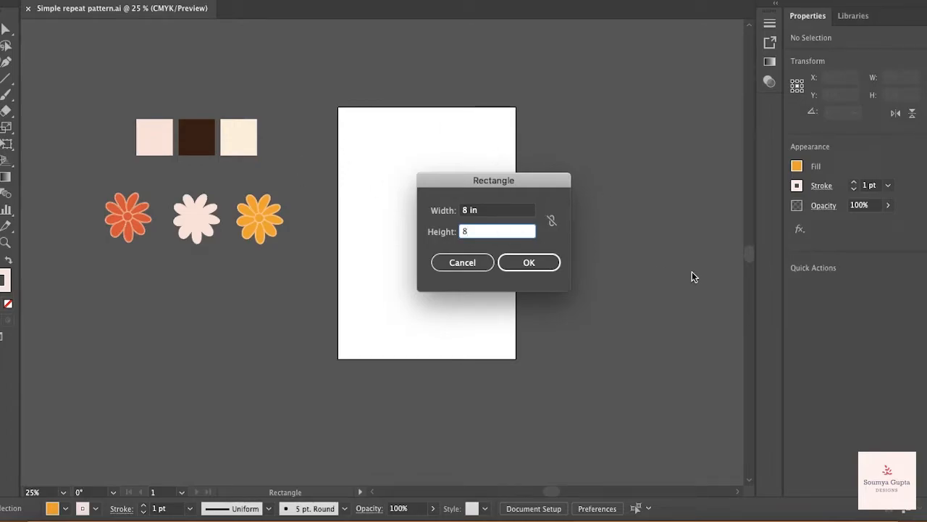
pyautogui.click(550, 264)
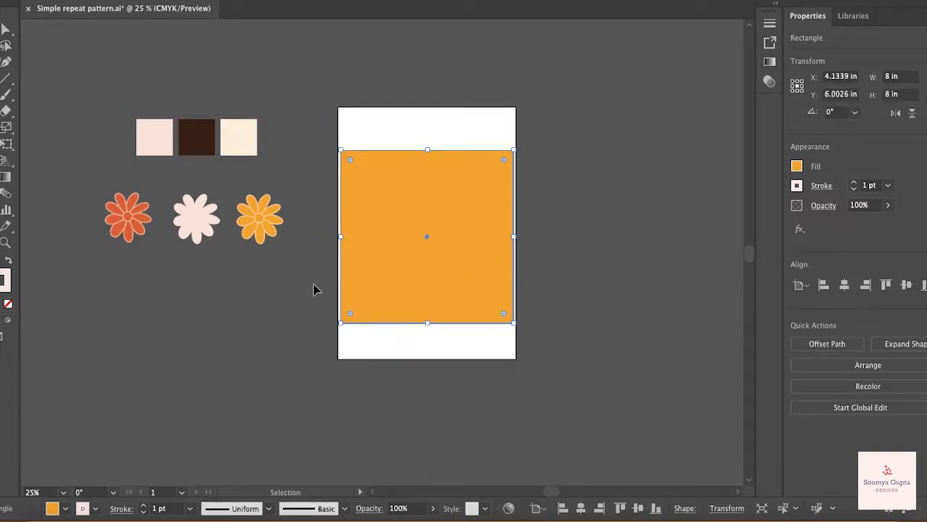
# Step: Fill the 8 in rectangle with the dark brown sampled from the middle colour square using the Eyedropper
pyautogui.click(312, 287)
pyautogui.click(383, 174)
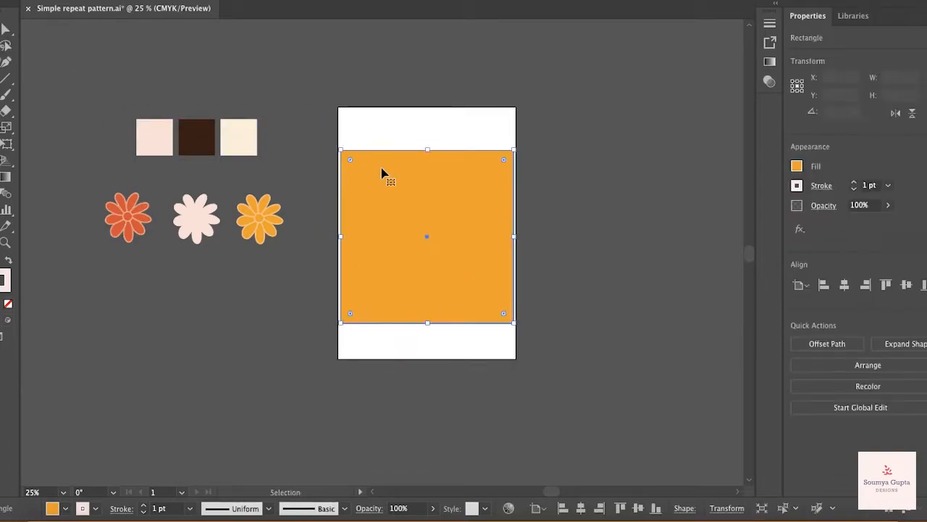
pyautogui.press('i')
pyautogui.click(241, 139)
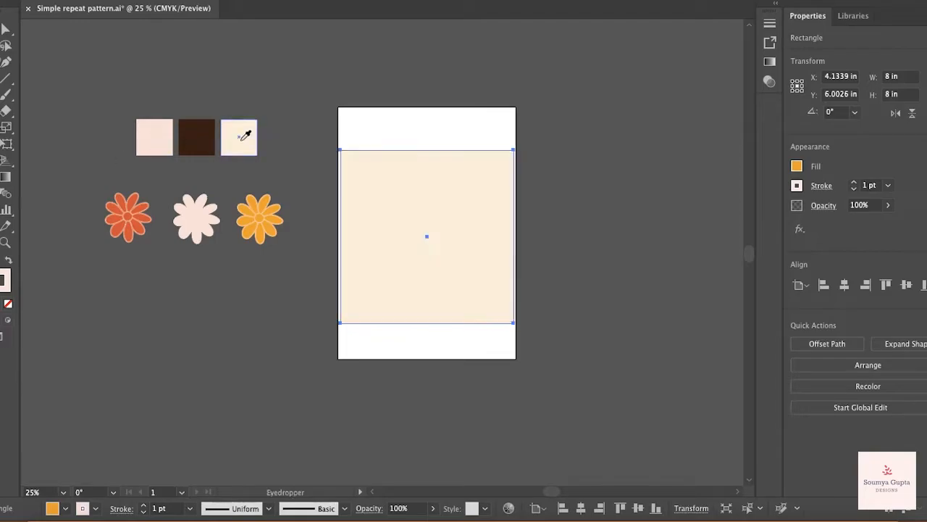
pyautogui.click(193, 136)
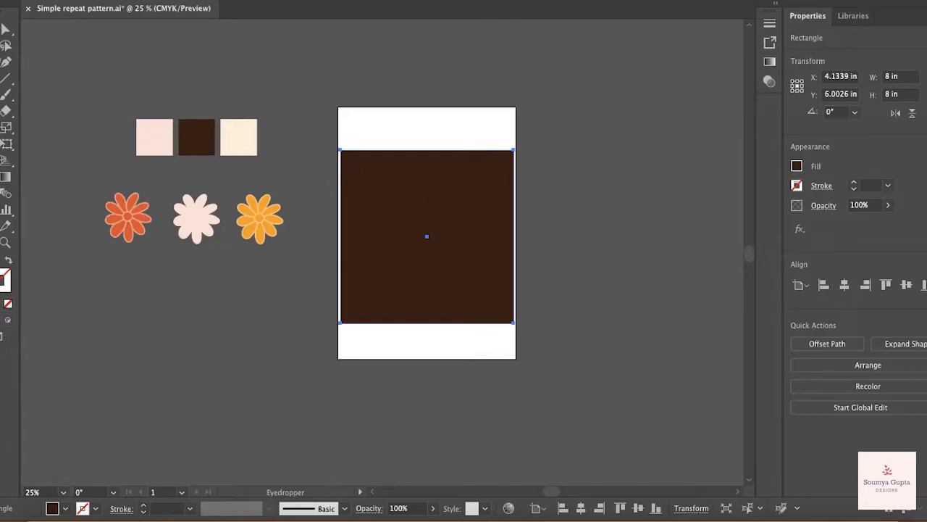
# Step: Lock the brown rectangle and return to the Selection tool
pyautogui.click(138, 0)
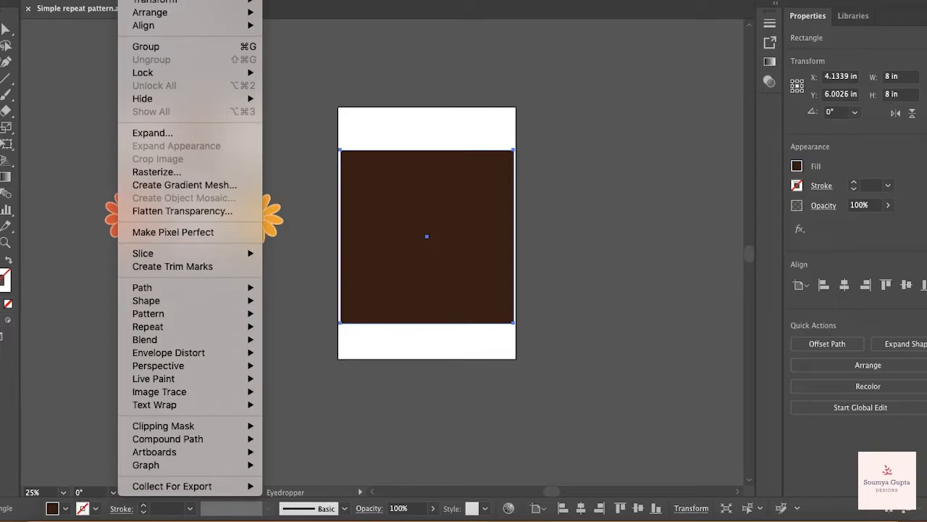
pyautogui.click(284, 73)
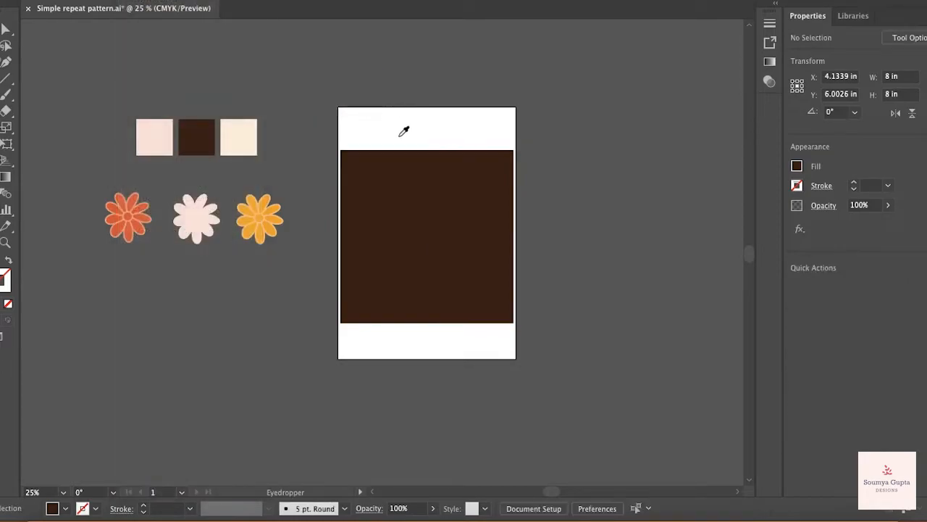
pyautogui.press('v')
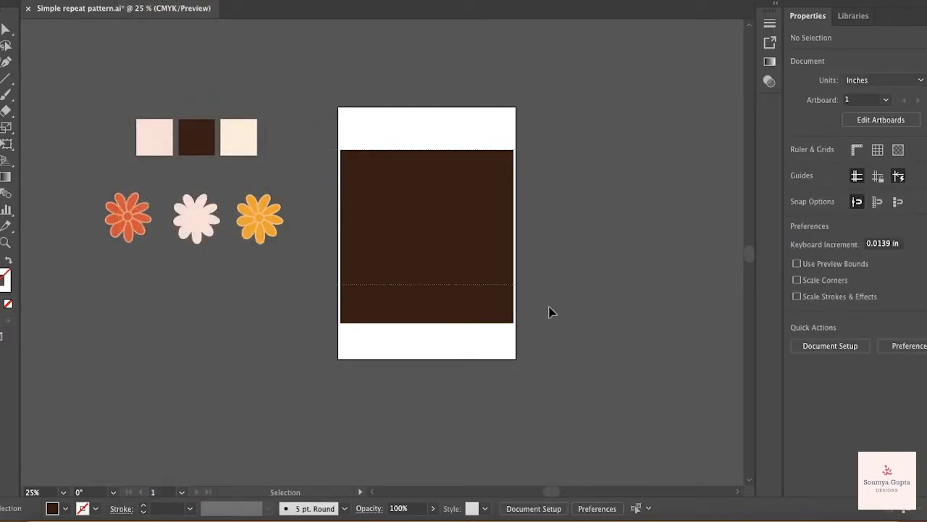
# Step: Try moving the orange and pink flowers and selecting across the brown rectangle
pyautogui.moveTo(268, 211); pyautogui.dragTo(272, 250)
pyautogui.moveTo(180, 223); pyautogui.dragTo(210, 188)
pyautogui.click(373, 162)
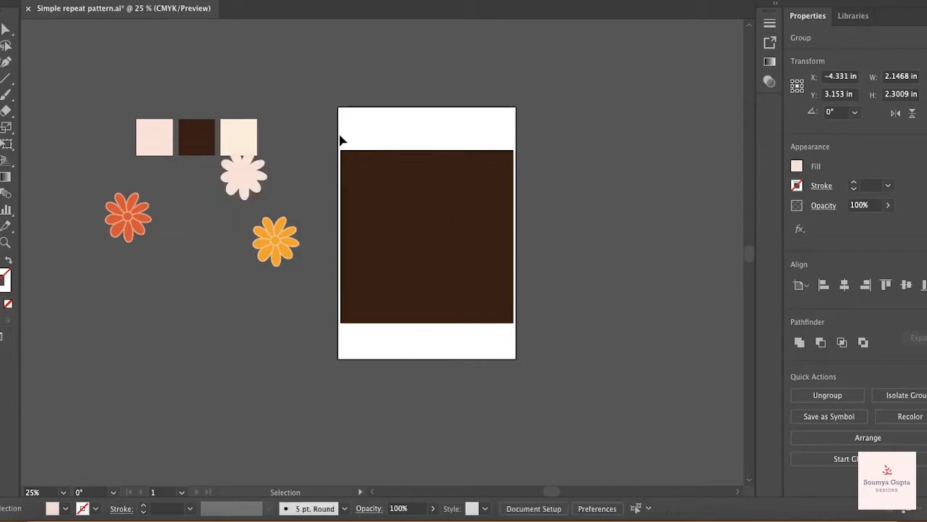
pyautogui.moveTo(323, 134); pyautogui.dragTo(497, 326)
pyautogui.moveTo(257, 185); pyautogui.dragTo(210, 223)
pyautogui.click(540, 114)
# Step: Send the brown rectangle to the back of the stacking order and deselect it
pyautogui.click(427, 166)
pyautogui.click(859, 366)
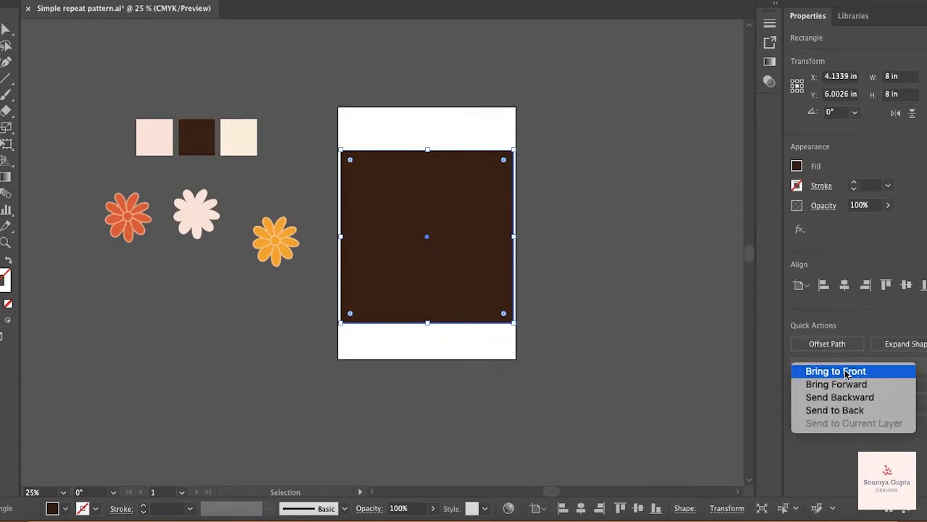
pyautogui.click(841, 410)
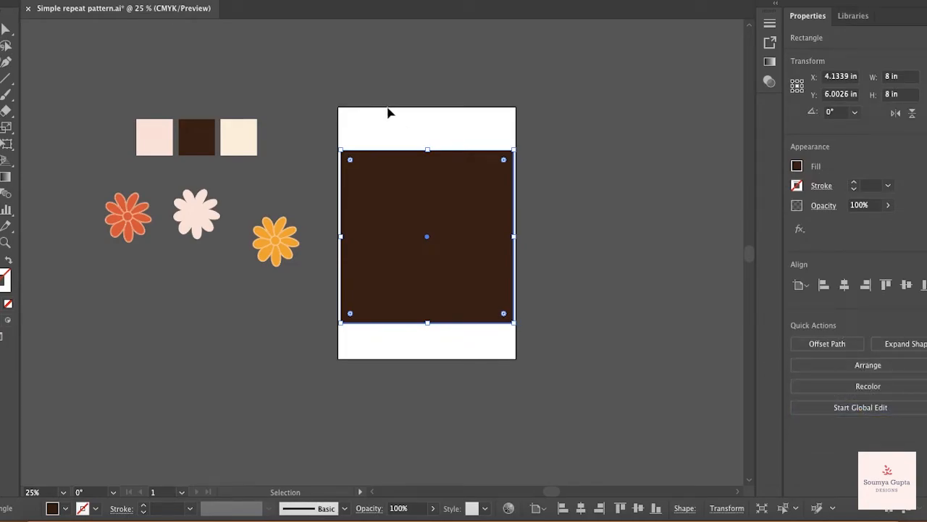
pyautogui.click(388, 112)
# Step: Try placing the orange and pink flowers over the brown rectangle, then move them back beside the artboard
pyautogui.moveTo(286, 221); pyautogui.dragTo(375, 162)
pyautogui.moveTo(175, 205); pyautogui.dragTo(251, 232)
pyautogui.click(280, 207)
pyautogui.moveTo(443, 187); pyautogui.dragTo(199, 259)
# Step: Lock the brown rectangle so that it stays fixed behind the flowers
pyautogui.click(362, 187)
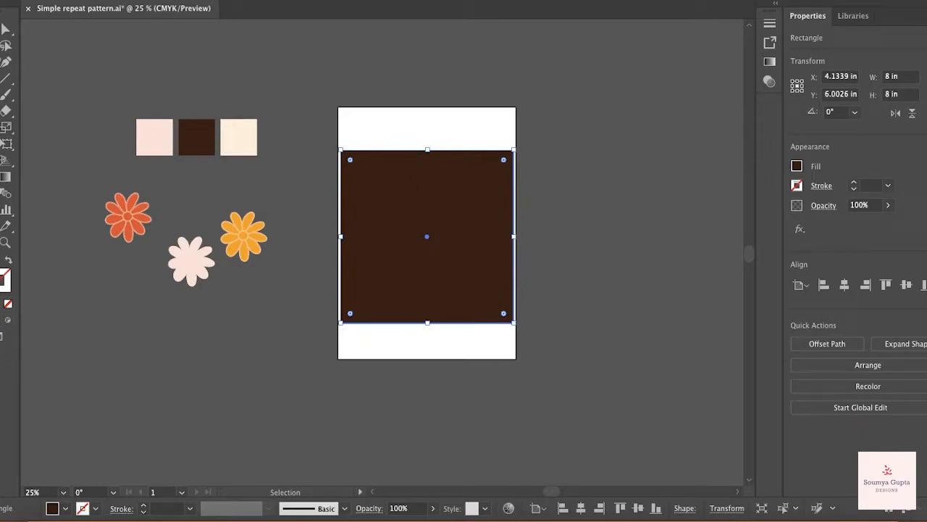
pyautogui.click(140, 1)
pyautogui.moveTo(196, 75)
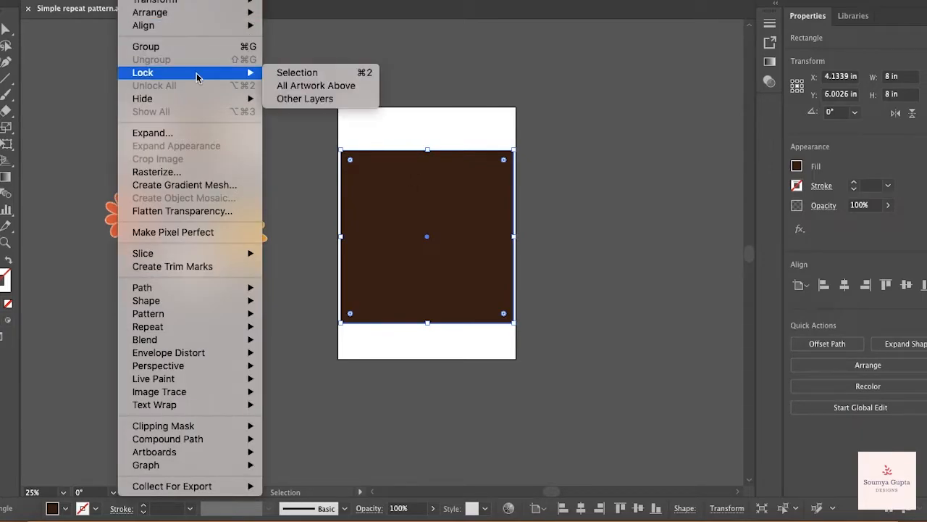
pyautogui.click(298, 75)
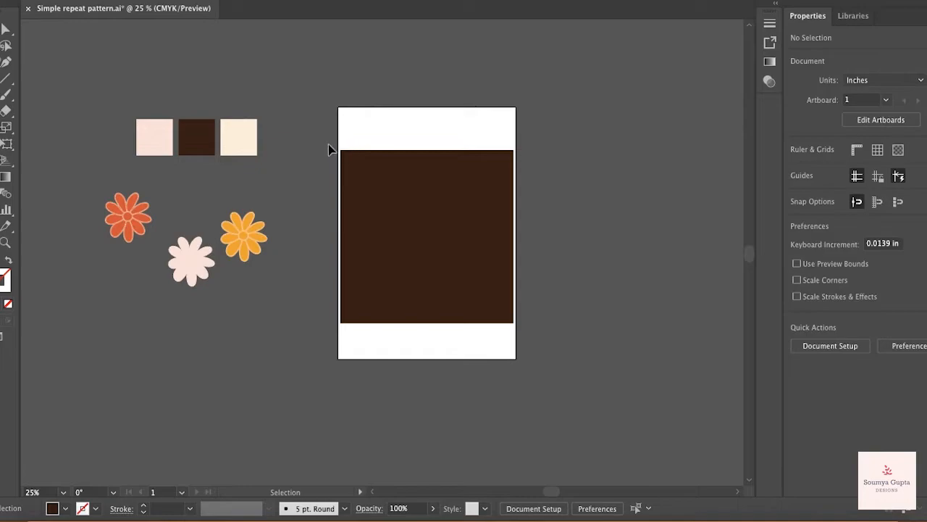
# Step: Move the orange and red flowers onto the brown square's left edge and the pink flower onto its top edge
pyautogui.moveTo(579, 384); pyautogui.dragTo(581, 384)
pyautogui.moveTo(242, 234); pyautogui.dragTo(354, 189)
pyautogui.click(235, 210)
pyautogui.moveTo(197, 268); pyautogui.dragTo(411, 167)
pyautogui.click(203, 207)
pyautogui.moveTo(122, 209); pyautogui.dragTo(341, 255)
pyautogui.click(329, 221)
# Step: Fine-tune the three flowers so each overlaps the square's edge: orange above red on the left, pink across the top
pyautogui.moveTo(341, 185); pyautogui.dragTo(344, 198)
pyautogui.moveTo(349, 270)
pyautogui.mouseDown()
pyautogui.moveTo(341, 269)
pyautogui.moveTo(355, 274)
pyautogui.mouseUp()
pyautogui.moveTo(356, 195); pyautogui.dragTo(350, 193)
pyautogui.click(355, 159)
pyautogui.moveTo(392, 165); pyautogui.dragTo(388, 164)
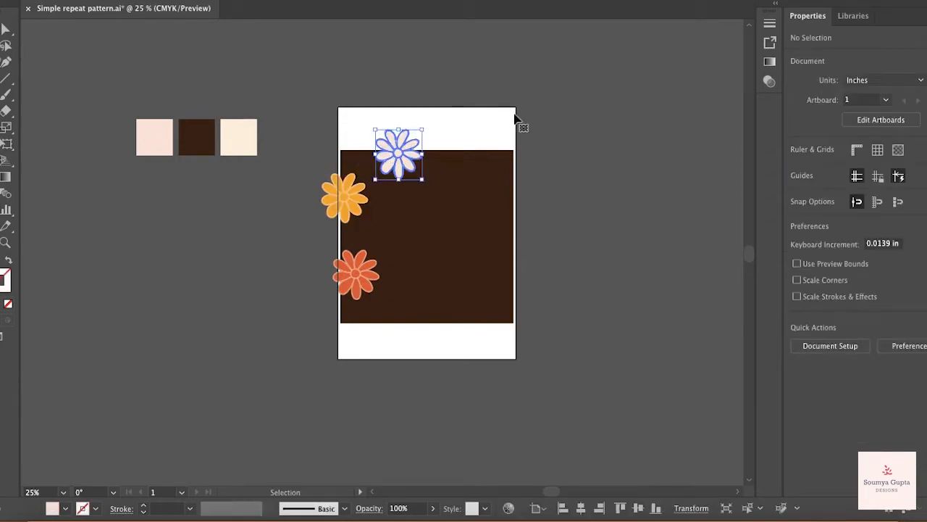
# Step: Place a copy of the red flower on the brown square's top edge, beside the pink one, and reflect it across the vertical axis
pyautogui.click(358, 271)
pyautogui.moveTo(366, 278); pyautogui.dragTo(479, 156)
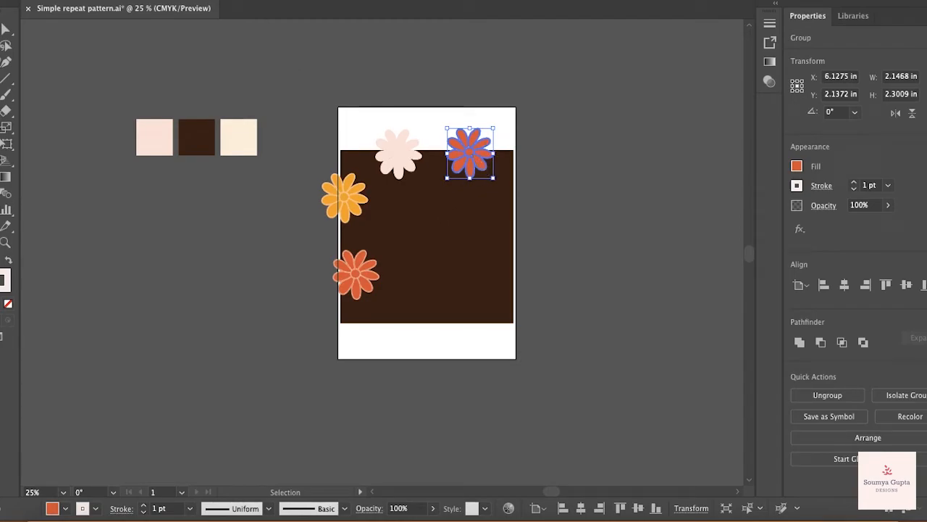
pyautogui.click(133, 0)
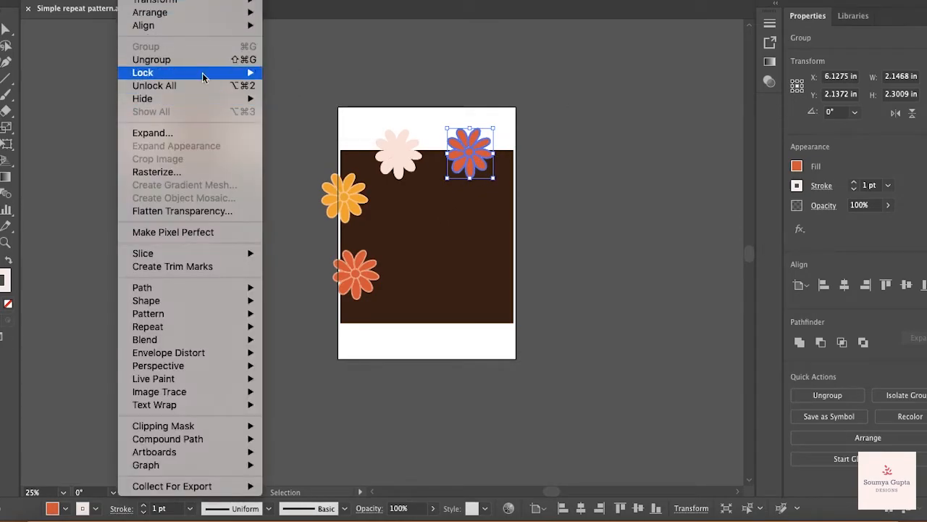
pyautogui.moveTo(212, 8)
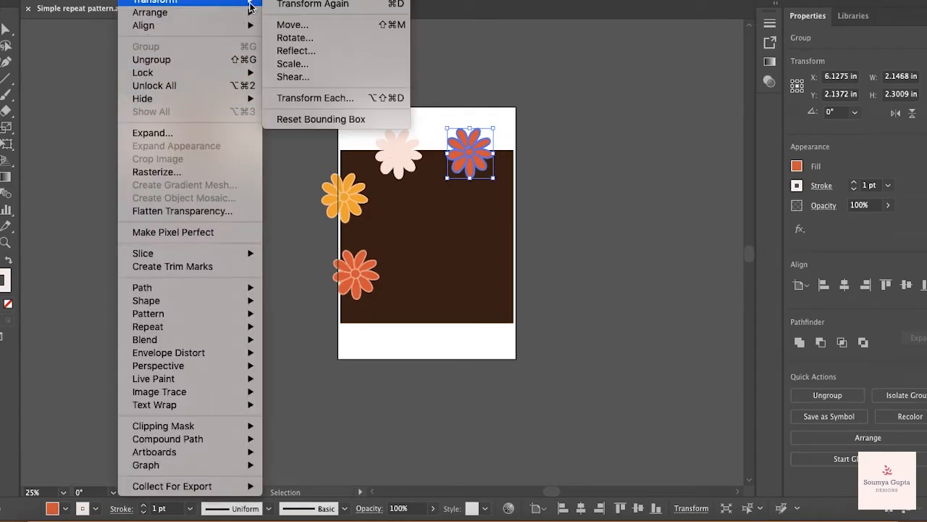
pyautogui.click(328, 50)
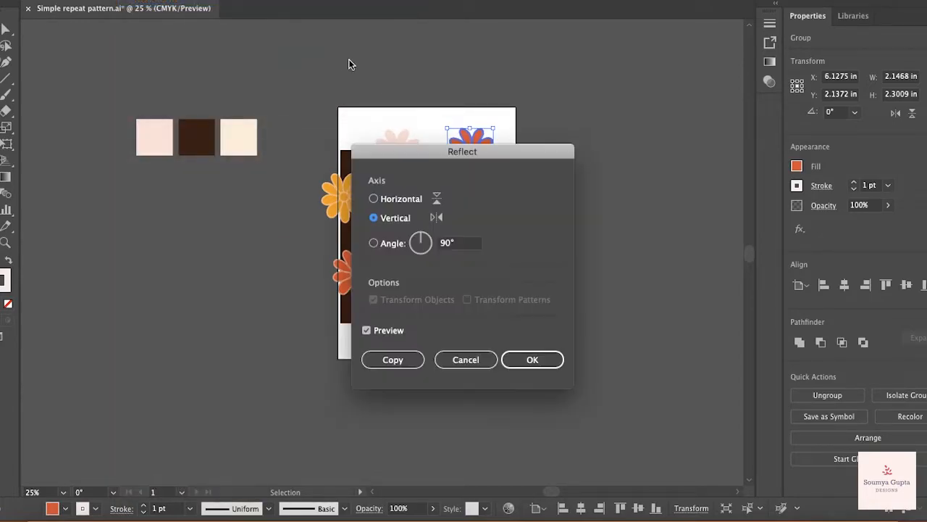
pyautogui.click(531, 359)
# Step: Fine-tune the pink and red flowers along the square's top edge, shifting both slightly toward the left corner
pyautogui.moveTo(475, 153); pyautogui.dragTo(476, 157)
pyautogui.moveTo(394, 156); pyautogui.dragTo(395, 148)
pyautogui.click(559, 187)
pyautogui.moveTo(469, 161); pyautogui.dragTo(453, 156)
pyautogui.moveTo(393, 148); pyautogui.dragTo(386, 149)
pyautogui.click(556, 174)
pyautogui.moveTo(465, 162); pyautogui.dragTo(461, 159)
pyautogui.click(575, 168)
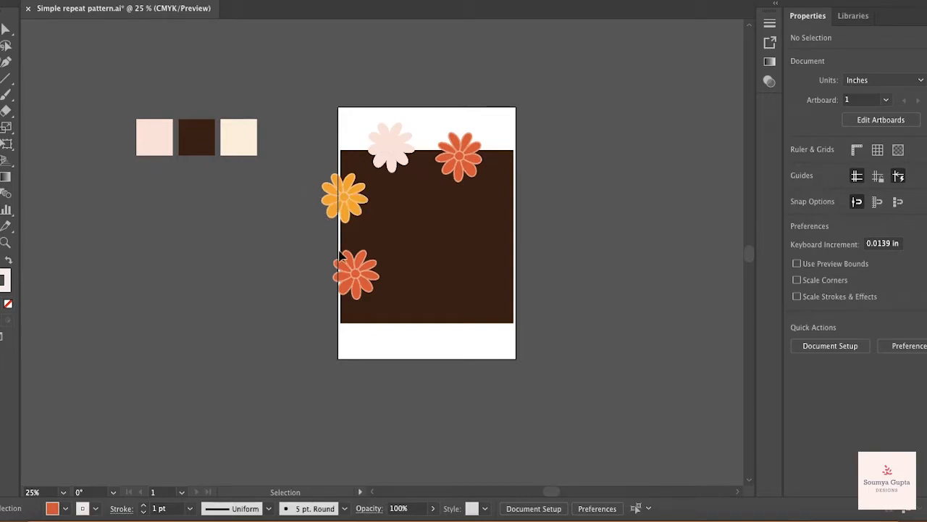
pyautogui.moveTo(349, 292); pyautogui.dragTo(351, 289)
pyautogui.click(544, 207)
pyautogui.moveTo(347, 117); pyautogui.dragTo(495, 155)
pyautogui.click(551, 130)
# Step: Copy the orange and red flowers on the square's left edge to its right edge, moving 8 in horizontally and 0 vertically
pyautogui.moveTo(315, 209); pyautogui.dragTo(336, 285)
pyautogui.click(304, 253)
pyautogui.moveTo(340, 293); pyautogui.dragTo(341, 296)
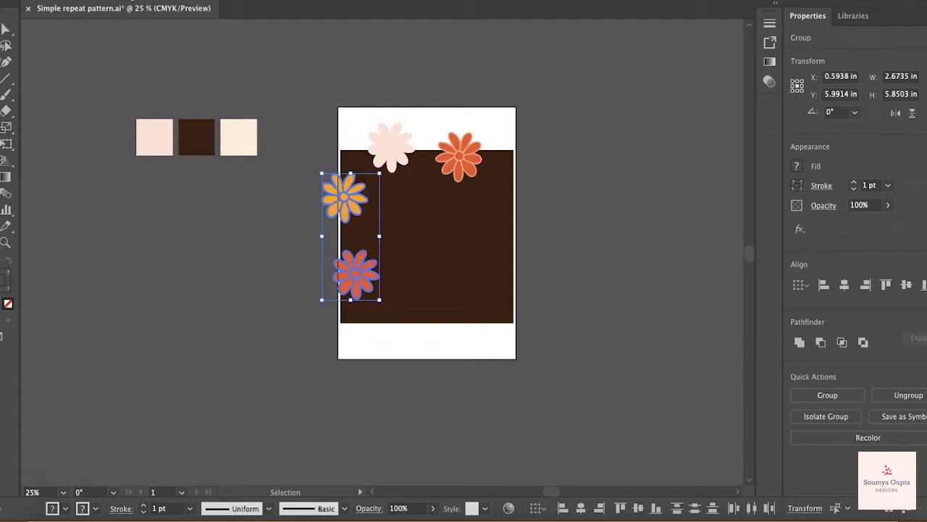
pyautogui.click(131, 1)
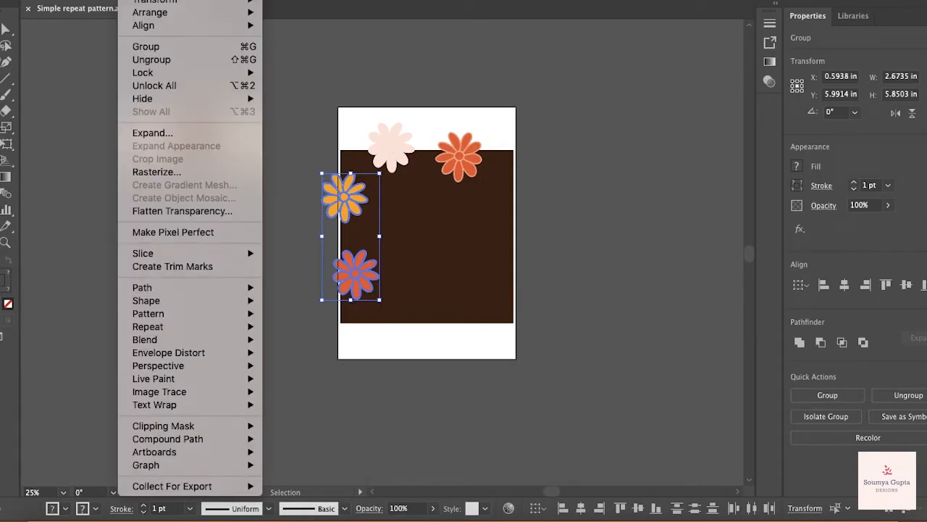
pyautogui.moveTo(190, 3)
pyautogui.click(294, 26)
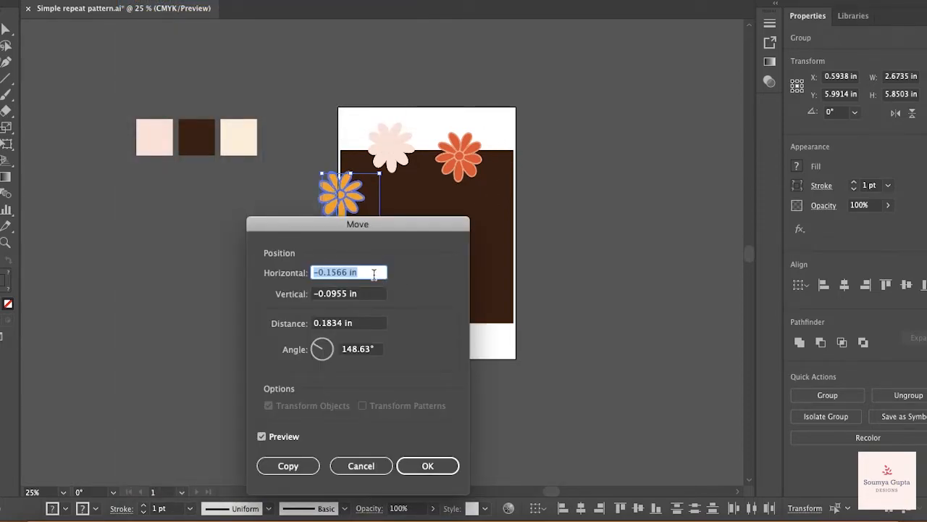
pyautogui.write('8')
pyautogui.press('Tab')
pyautogui.write('0')
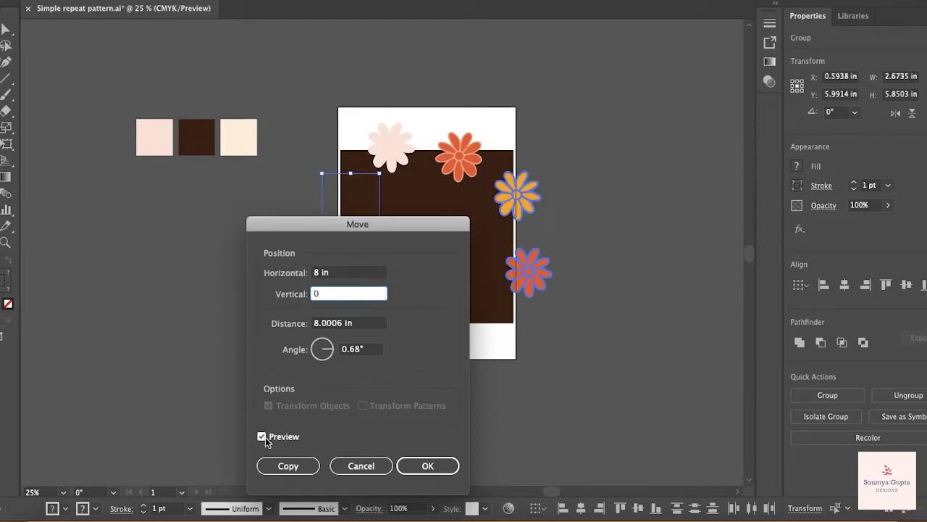
pyautogui.moveTo(326, 222); pyautogui.dragTo(214, 169)
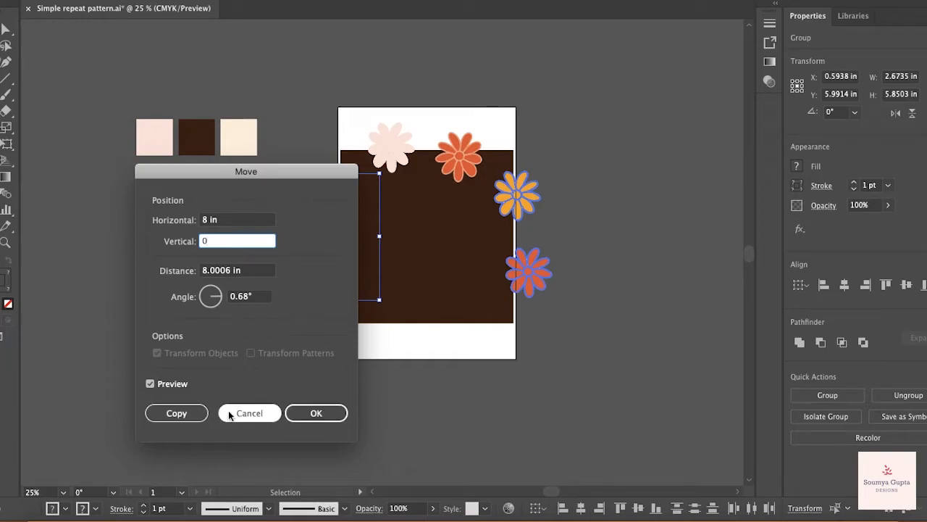
pyautogui.click(191, 414)
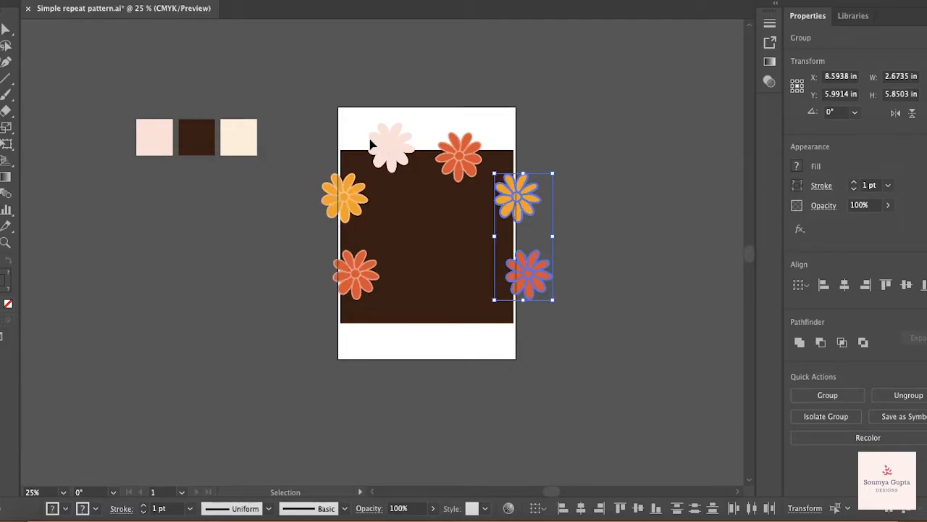
pyautogui.click(592, 219)
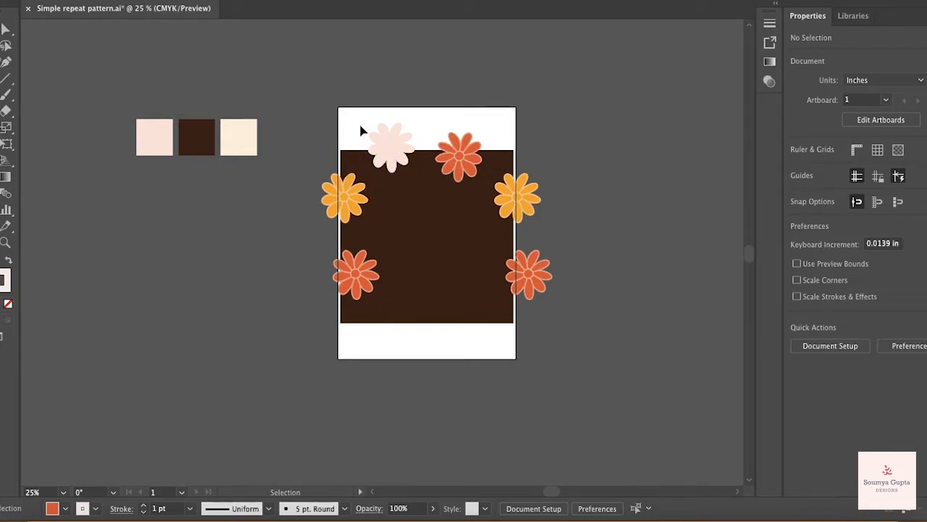
# Step: Copy the pink and red flowers on the square's top edge to its bottom edge, moving 0 in horizontally and 8 in vertically
pyautogui.moveTo(486, 143); pyautogui.dragTo(486, 145)
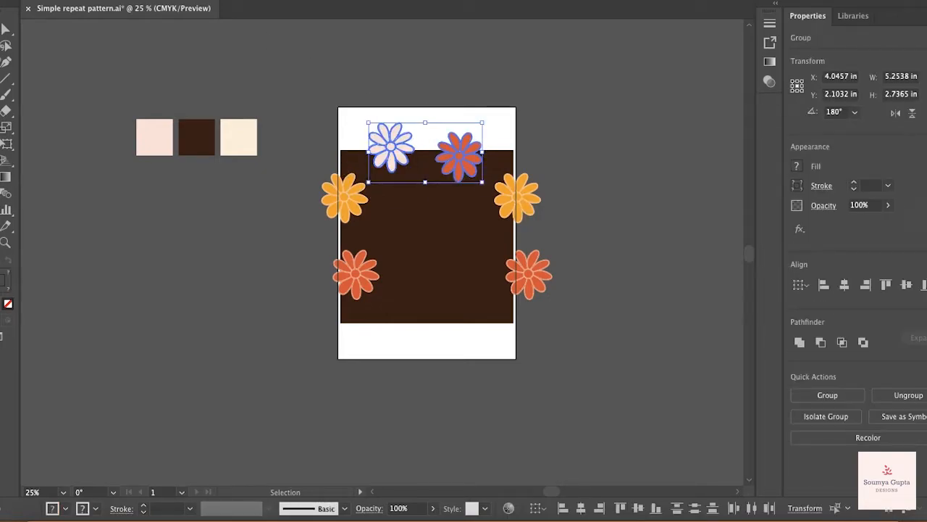
pyautogui.click(138, 1)
pyautogui.moveTo(224, 3)
pyautogui.click(304, 27)
pyautogui.click(157, 386)
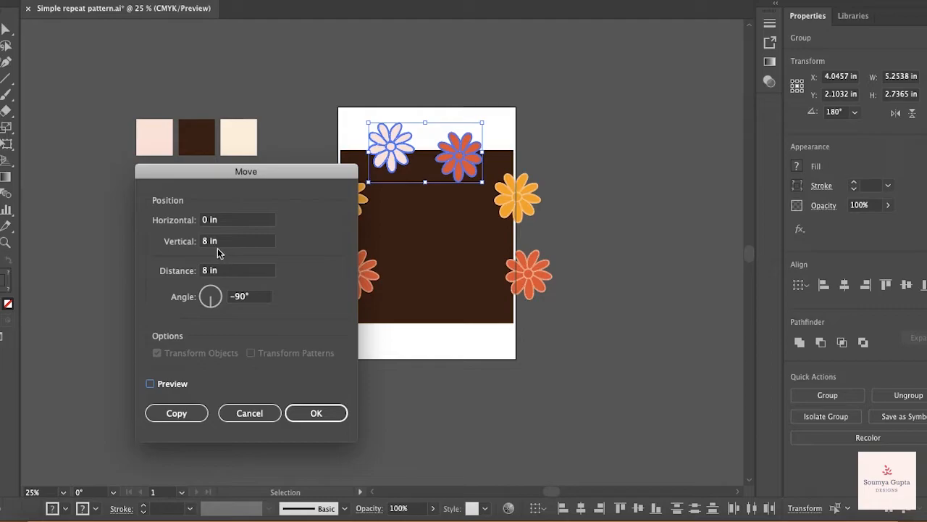
pyautogui.click(151, 384)
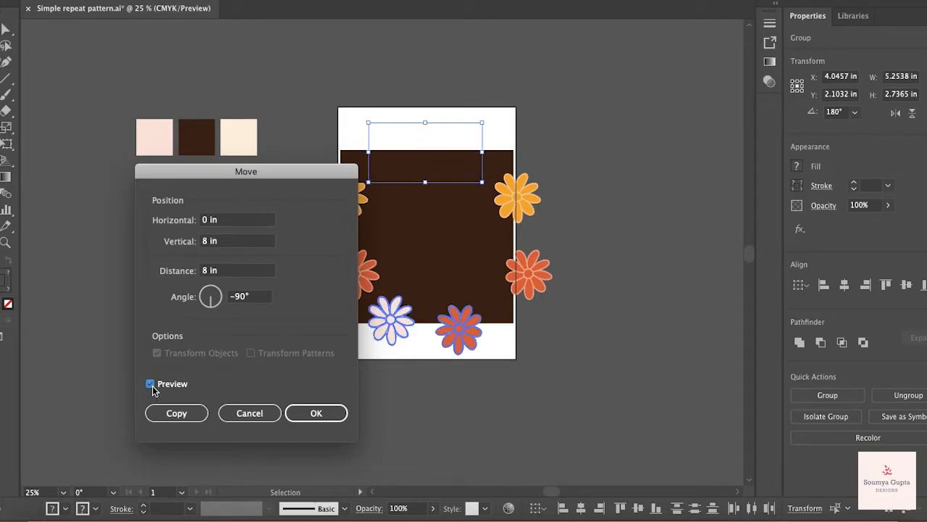
pyautogui.click(176, 412)
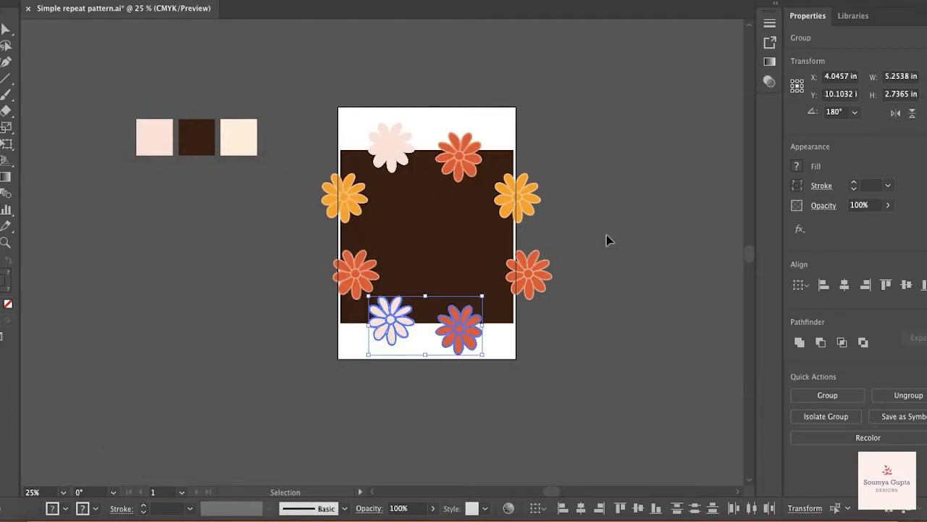
pyautogui.click(605, 235)
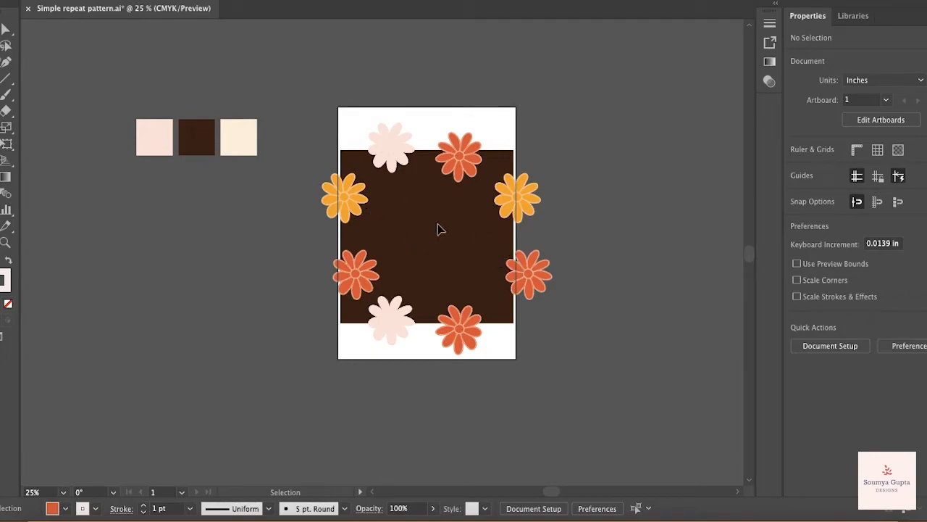
# Step: Place a copy of the pink flower inside the square, right of center, and rotate it to vary its orientation
pyautogui.moveTo(395, 155); pyautogui.dragTo(466, 253)
pyautogui.click(134, 1)
pyautogui.moveTo(172, 1)
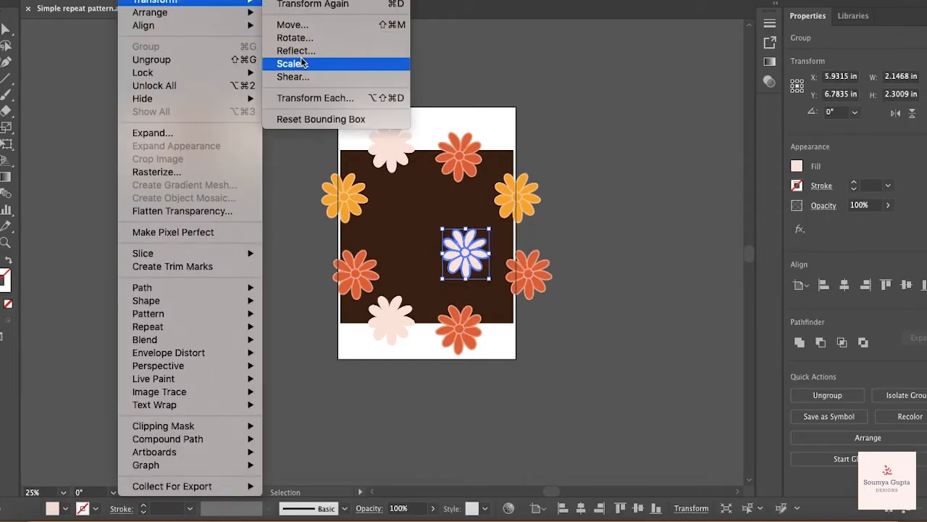
pyautogui.click(297, 38)
pyautogui.moveTo(409, 243); pyautogui.dragTo(407, 250)
pyautogui.click(548, 326)
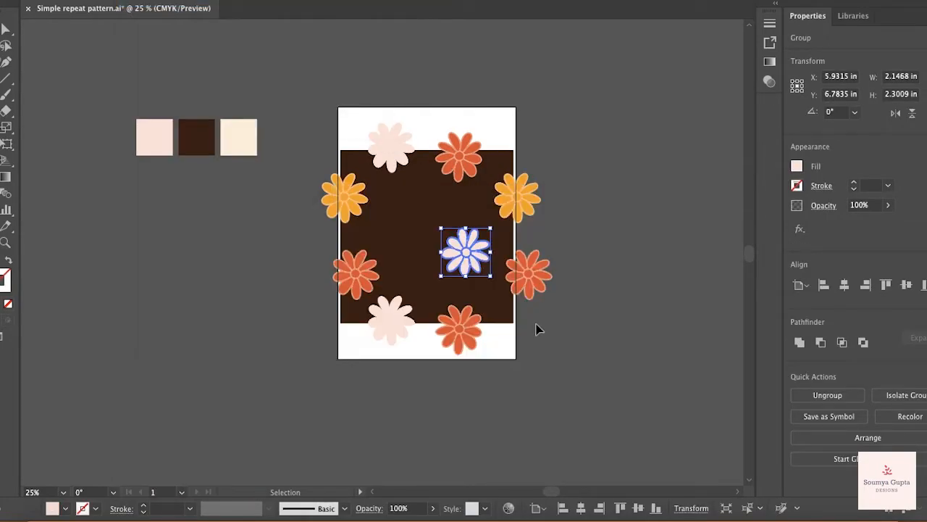
pyautogui.click(567, 234)
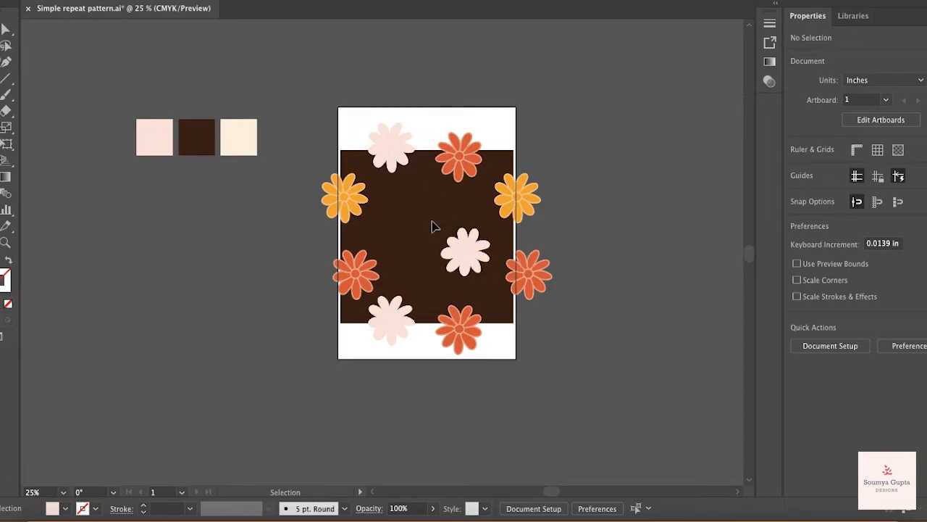
pyautogui.click(351, 205)
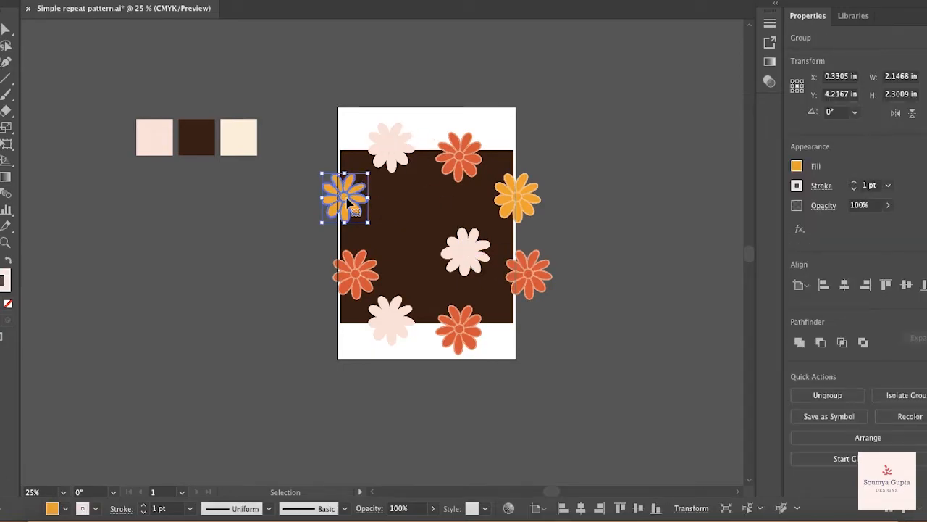
pyautogui.click(388, 169)
pyautogui.click(481, 266)
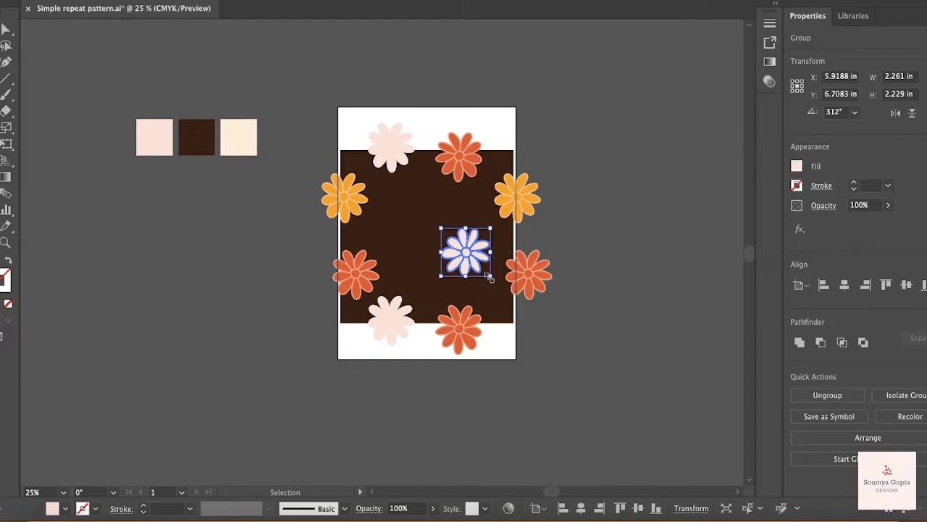
pyautogui.click(551, 238)
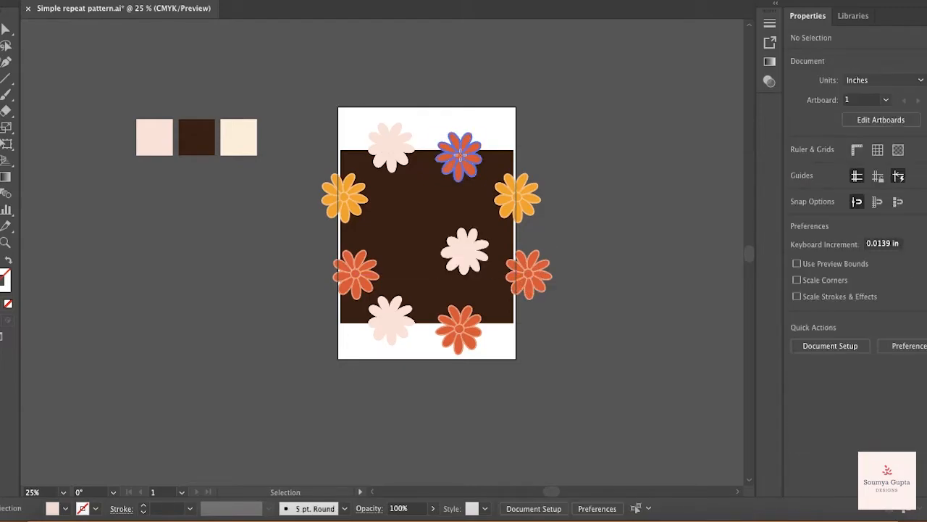
# Step: Place a slightly smaller copy of the red flower inside the square, left of center, and rotate it to about 25°
pyautogui.click(461, 160)
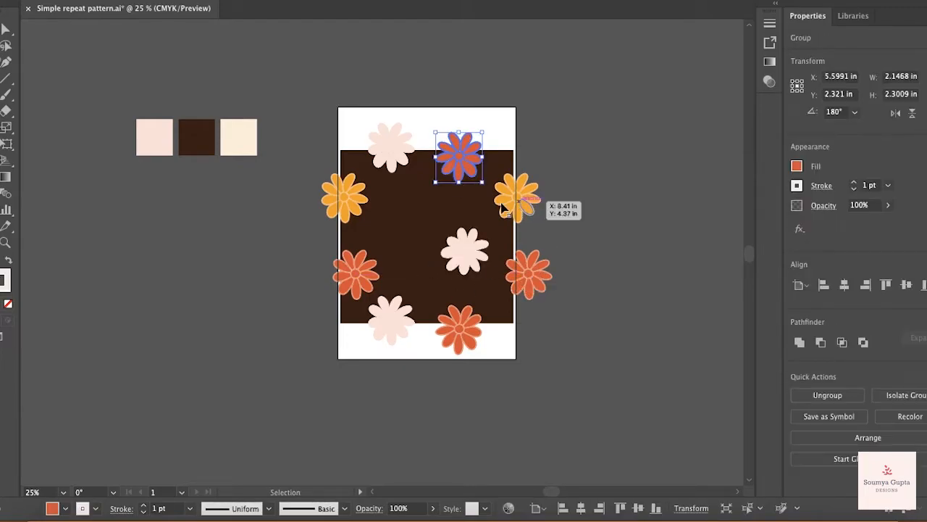
pyautogui.moveTo(364, 269); pyautogui.dragTo(430, 242)
pyautogui.click(138, 0)
pyautogui.moveTo(155, 2)
pyautogui.click(319, 63)
pyautogui.press('Return')
pyautogui.moveTo(436, 192); pyautogui.dragTo(424, 185)
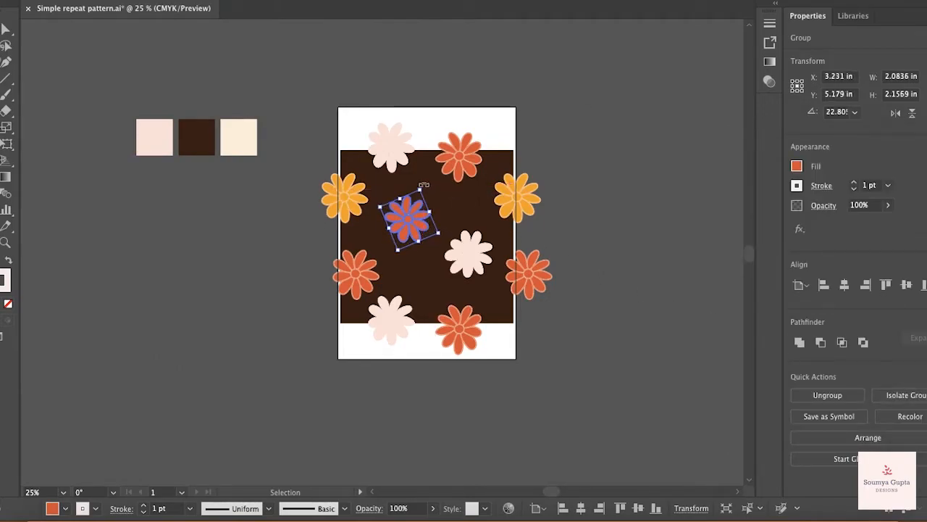
# Step: Reposition the two interior flowers to even out the gaps, moving the pink one down and the red one slightly right
pyautogui.click(596, 229)
pyautogui.moveTo(455, 246); pyautogui.dragTo(461, 265)
pyautogui.moveTo(405, 218); pyautogui.dragTo(412, 221)
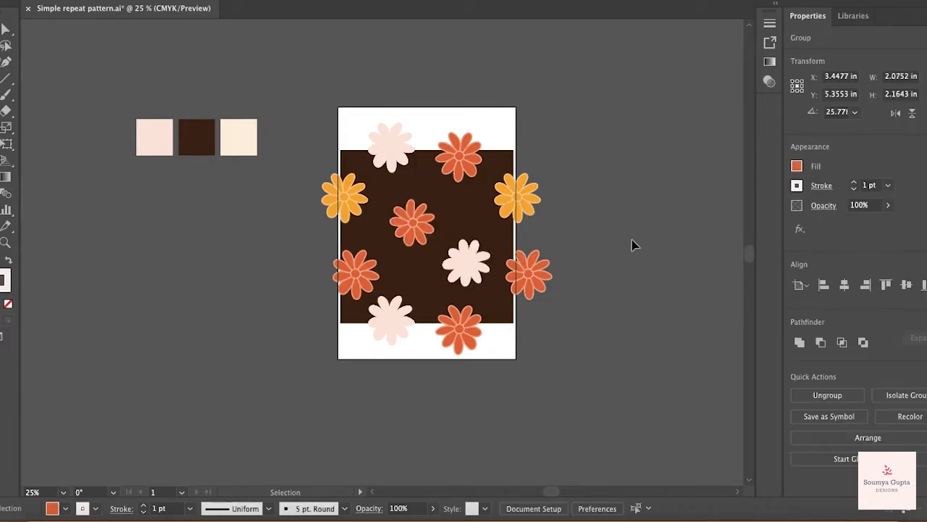
pyautogui.click(639, 244)
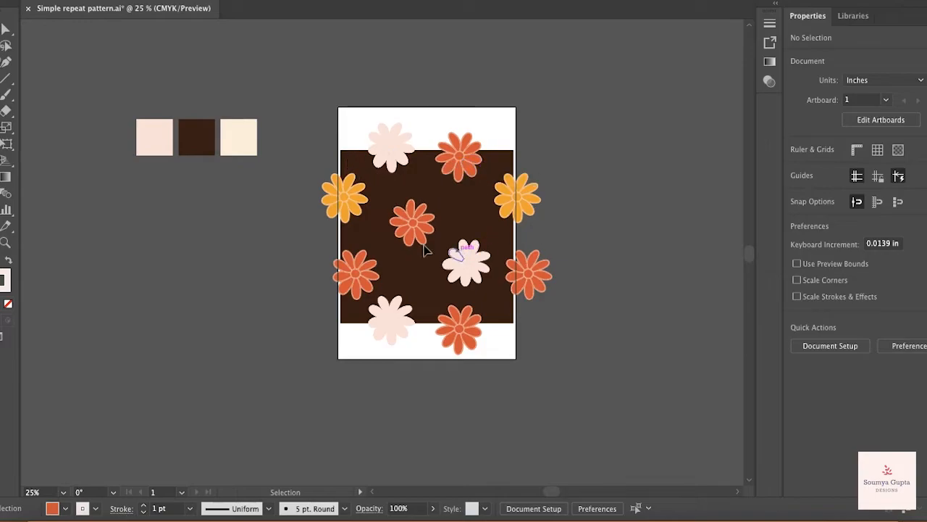
# Step: Unlock the brown background square and leave everything deselected
pyautogui.click(135, 0)
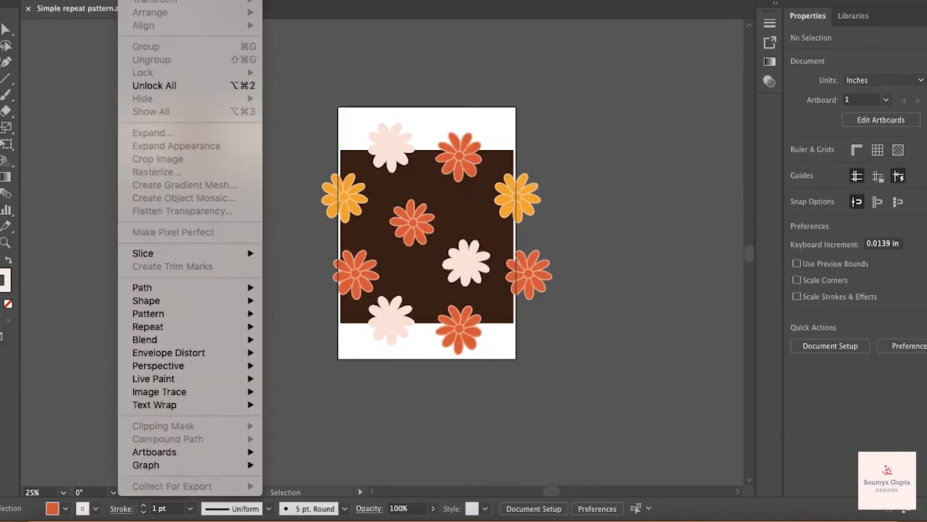
pyautogui.click(231, 86)
pyautogui.click(585, 196)
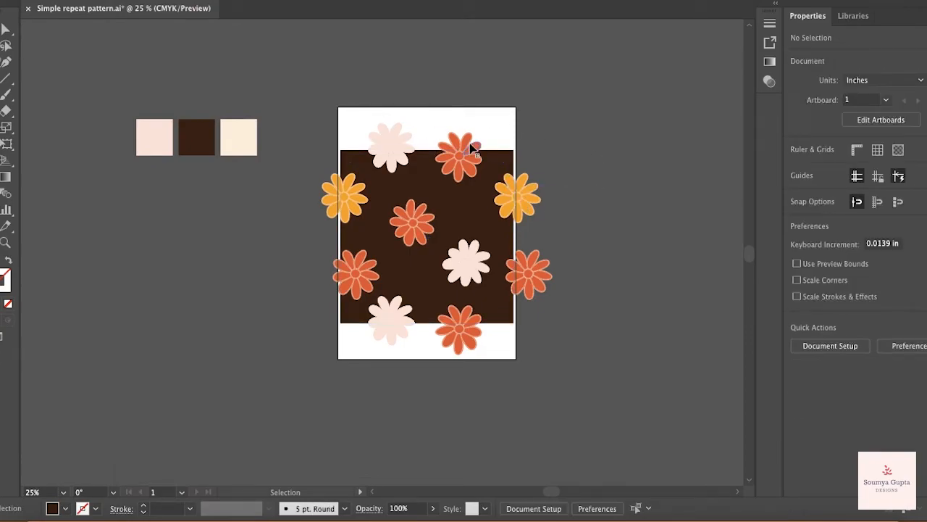
# Step: Show the Swatches and place them beside the artwork area, over the document properties
pyautogui.click(328, 1)
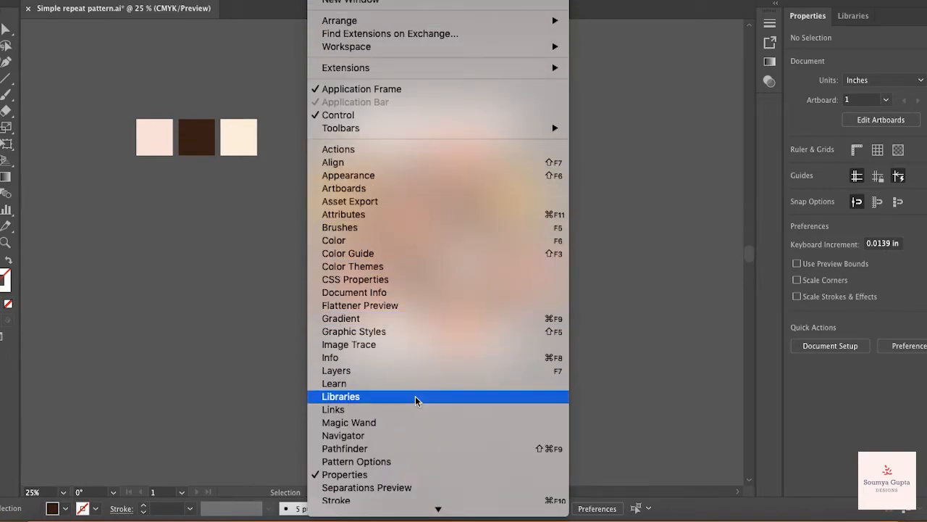
pyautogui.click(343, 422)
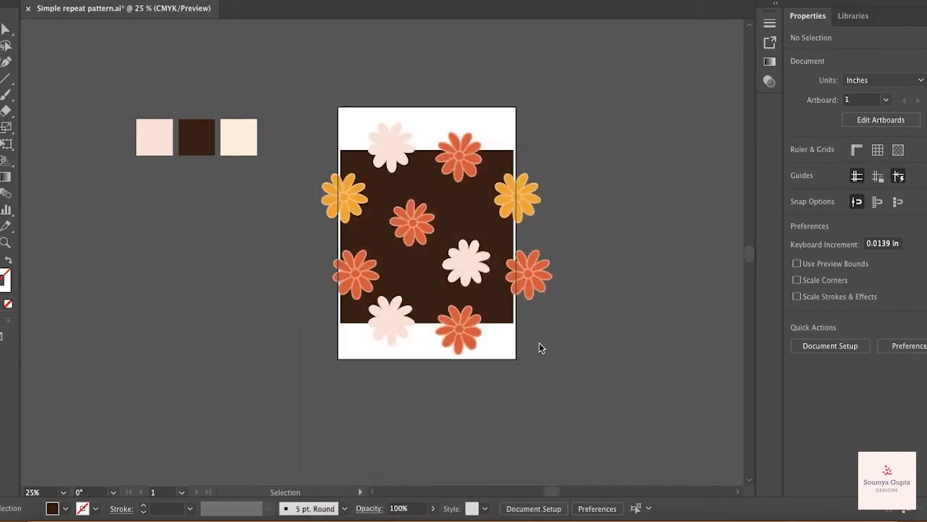
pyautogui.moveTo(789, 243); pyautogui.dragTo(822, 235)
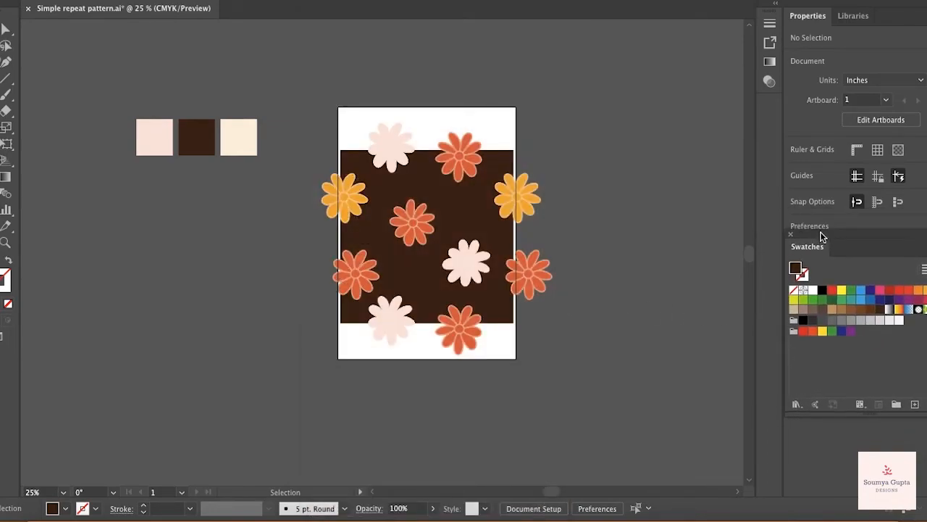
# Step: Duplicate the brown 8 in square in place behind the artwork and set the duplicate's fill to none
pyautogui.click(428, 184)
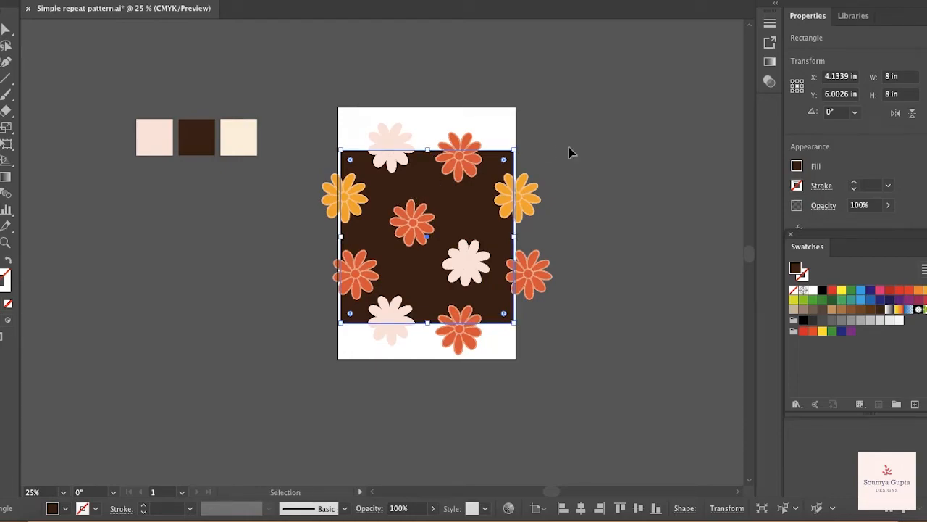
pyautogui.click(794, 291)
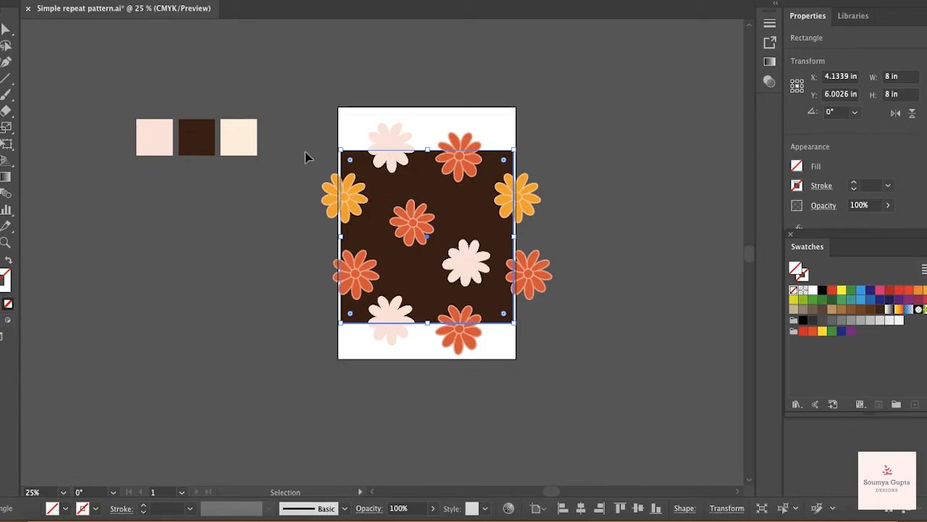
# Step: Select all the flowers with both squares, add them to the Swatches as a pattern swatch, and deselect the artwork
pyautogui.click(59, 56)
pyautogui.moveTo(367, 171); pyautogui.dragTo(561, 378)
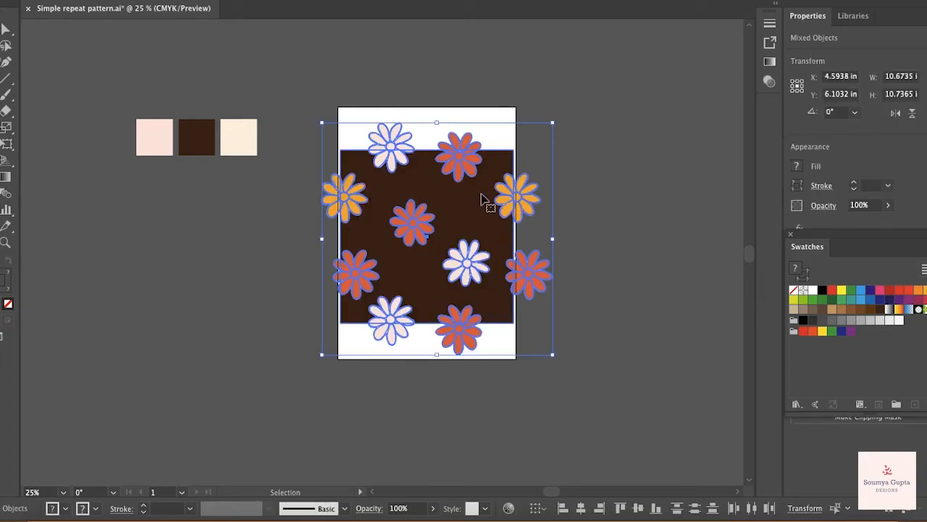
pyautogui.moveTo(463, 159); pyautogui.dragTo(909, 322)
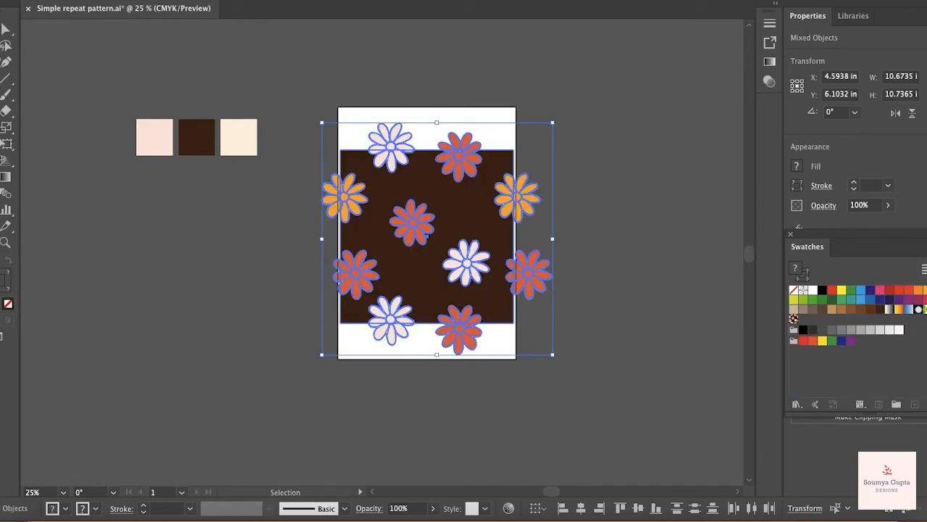
pyautogui.click(577, 276)
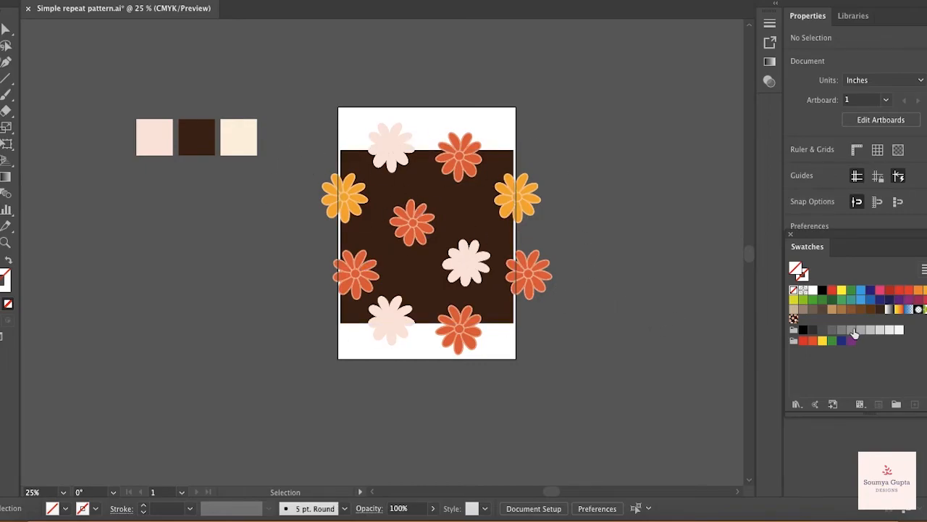
# Step: Duplicate the brown square onto the empty area beside the artboard, fill the copy with the new flower pattern swatch, and deselect it
pyautogui.hscroll(10, 739, 491)
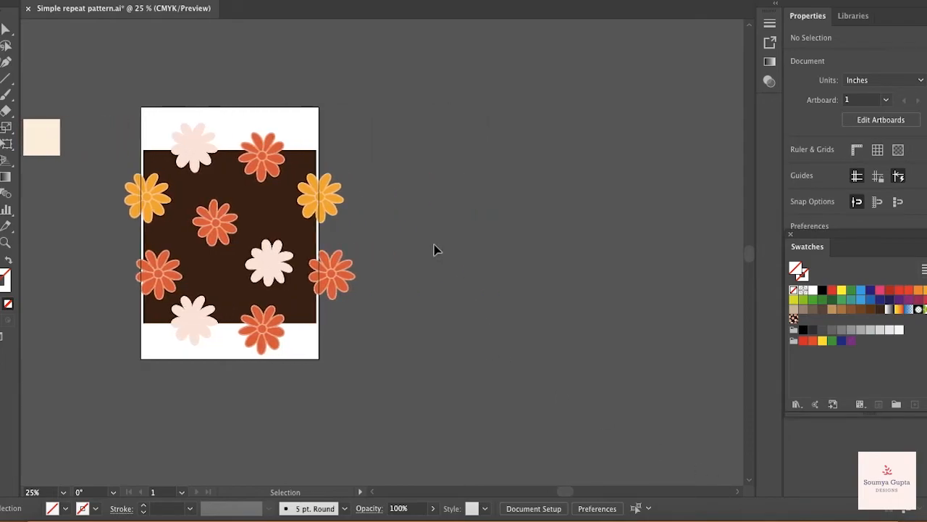
pyautogui.click(269, 210)
pyautogui.keyDown('alt'); pyautogui.moveTo(270, 210); pyautogui.dragTo(503, 213); pyautogui.keyUp('alt')
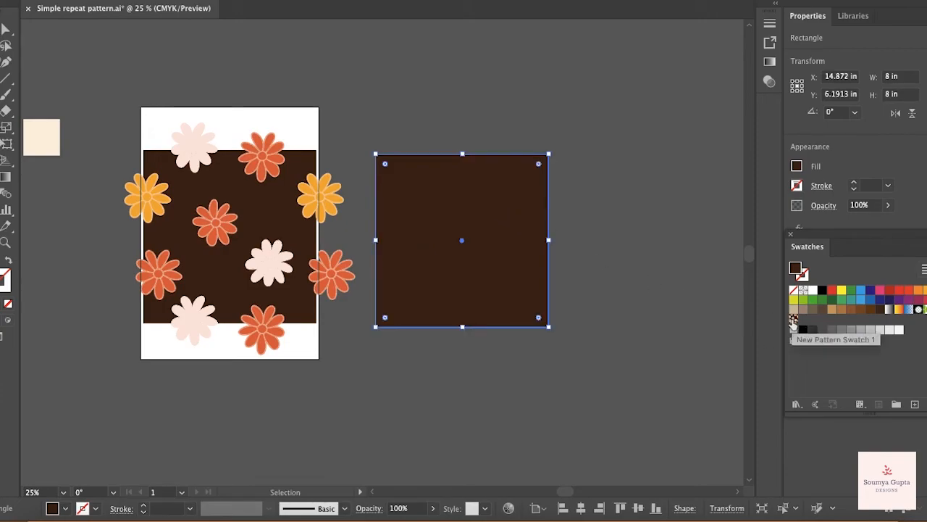
pyautogui.click(794, 321)
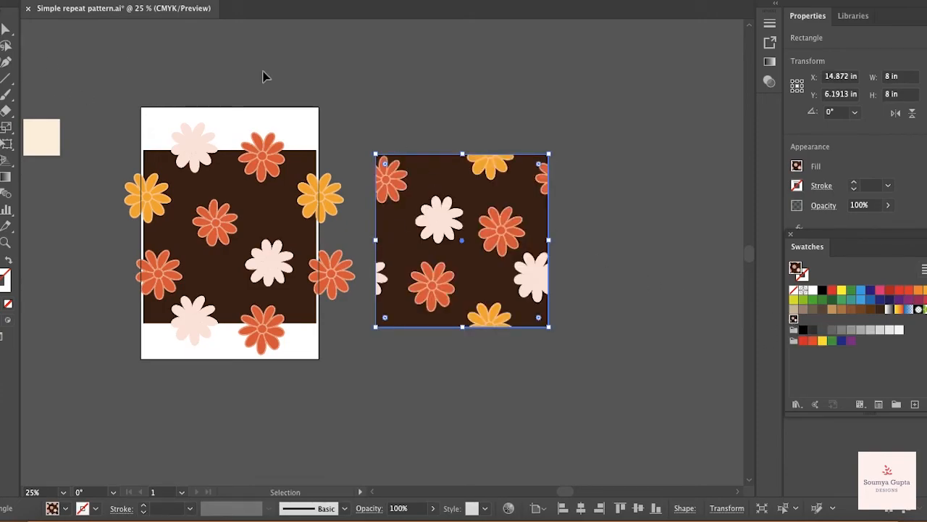
pyautogui.click(421, 129)
pyautogui.press('a')
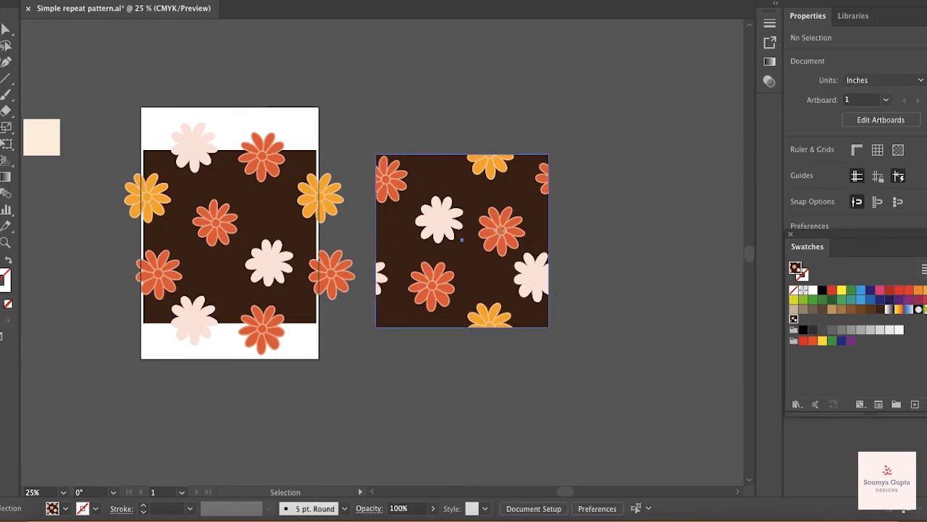
# Step: Start scaling the pattern-filled square uniformly to 20.4077%, with Transform Objects off so only the pattern is scaled
pyautogui.click(500, 234)
pyautogui.hotkey('ctrl', '=')
pyautogui.hotkey('ctrl', '=')
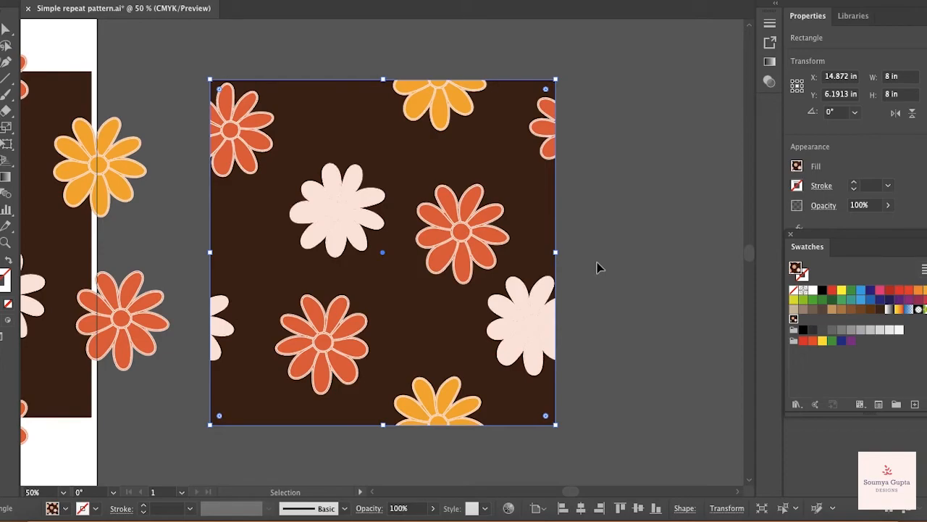
pyautogui.click(141, 0)
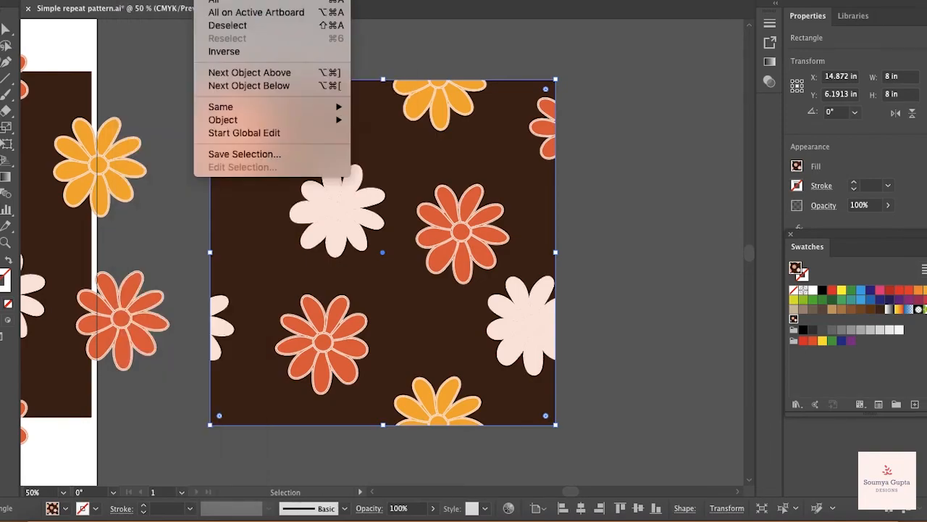
pyautogui.moveTo(197, 2)
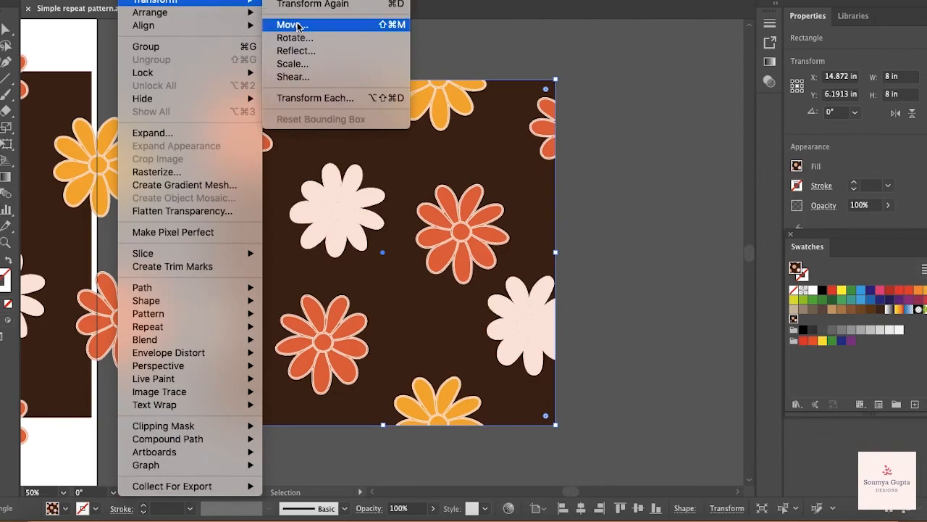
pyautogui.click(304, 66)
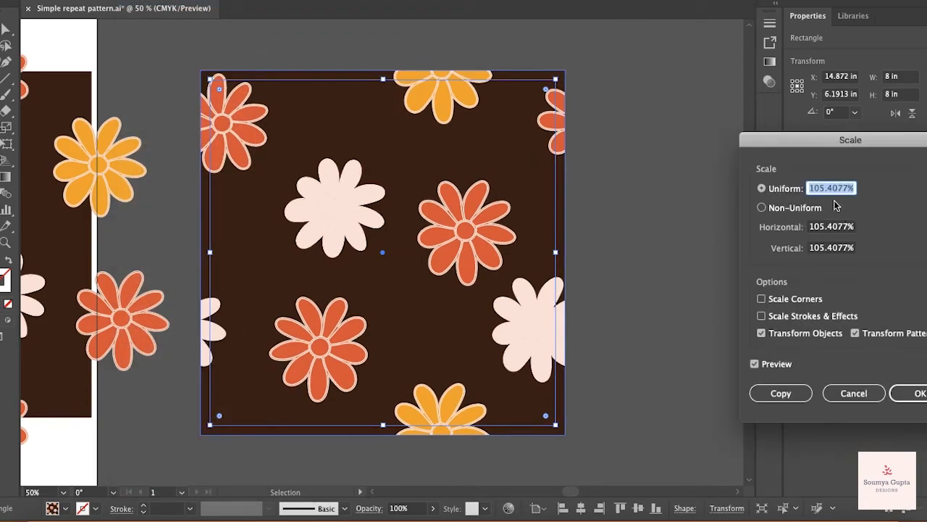
pyautogui.click(824, 189)
pyautogui.press('BackSpace')
pyautogui.write('20')
pyautogui.click(761, 333)
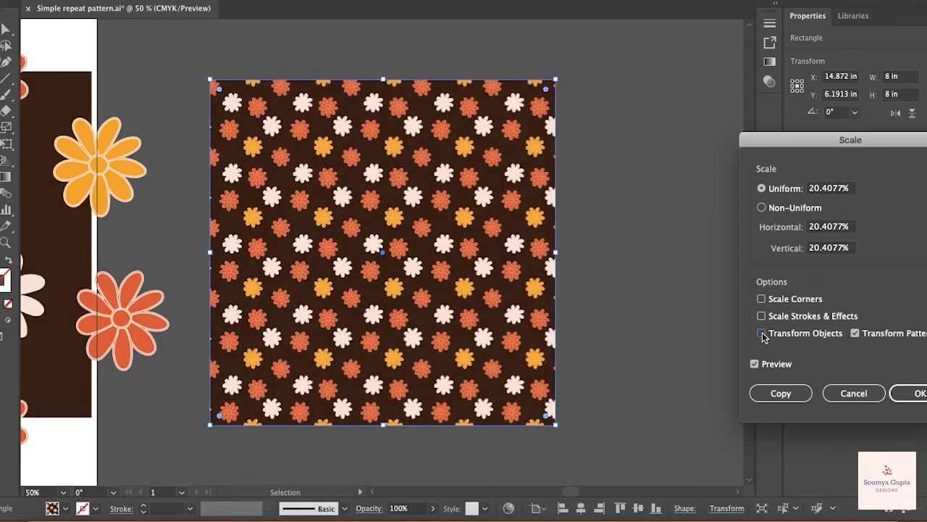
# Step: Try a uniform pattern scale of 50.4077% and refresh the preview on the square
pyautogui.click(820, 188)
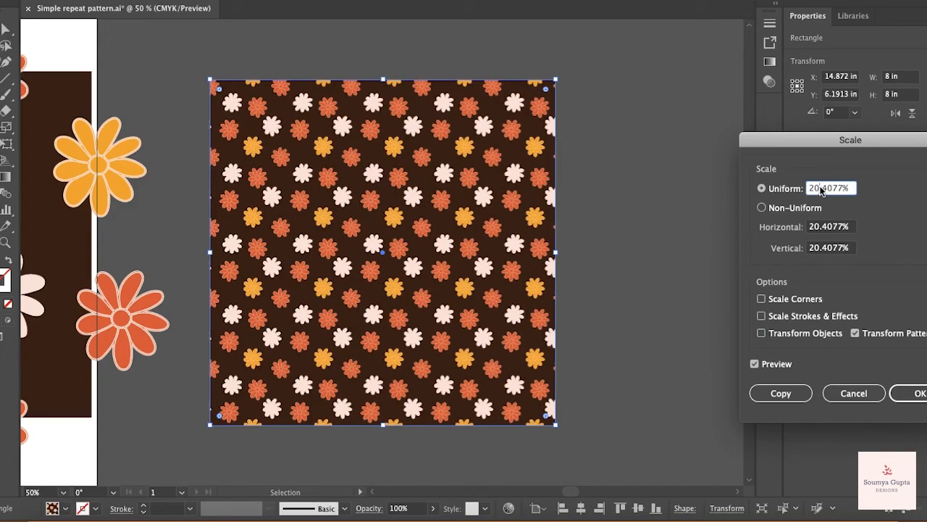
pyautogui.press('BackSpace')
pyautogui.press('BackSpace')
pyautogui.write('50')
pyautogui.click(766, 336)
pyautogui.click(765, 335)
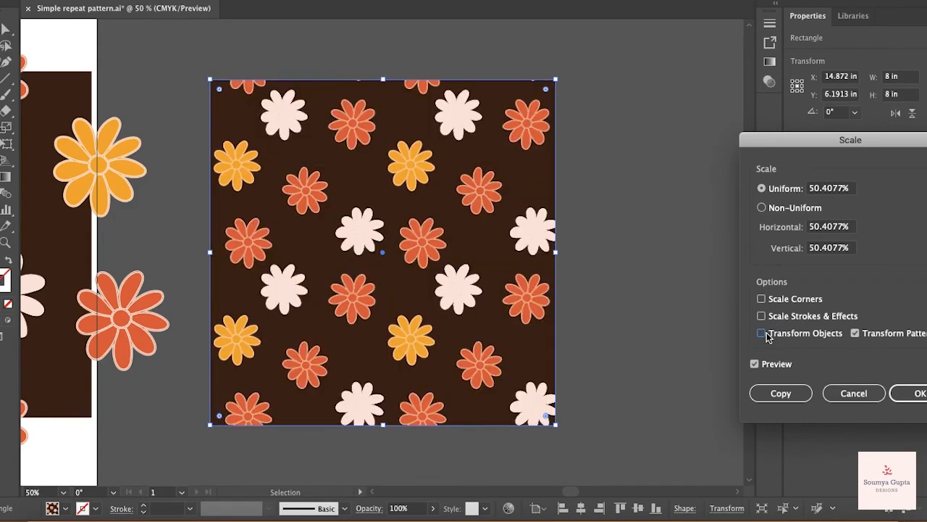
# Step: Set the uniform pattern scale to 30.4077%, refresh the preview, and apply the scaling to the square's pattern
pyautogui.click(819, 189)
pyautogui.press('BackSpace')
pyautogui.press('BackSpace')
pyautogui.write('3')
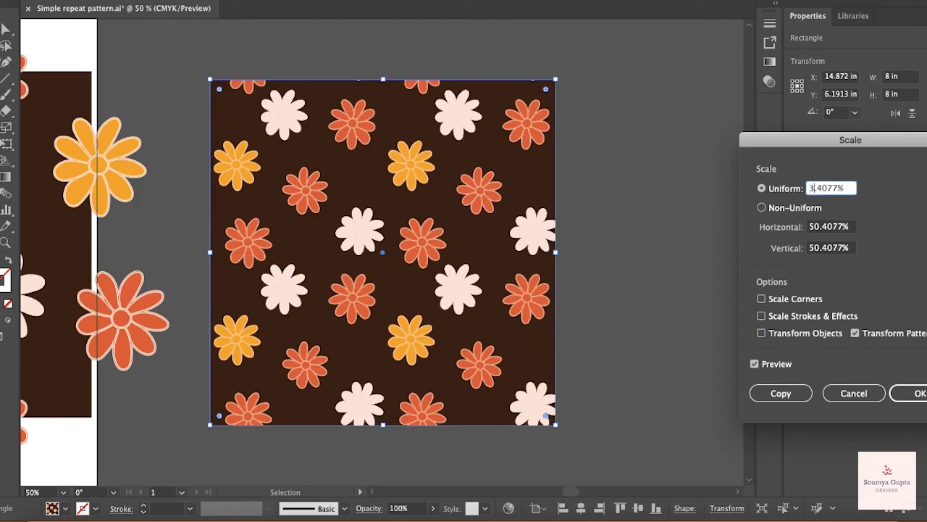
pyautogui.write('0')
pyautogui.click(758, 363)
pyautogui.click(758, 364)
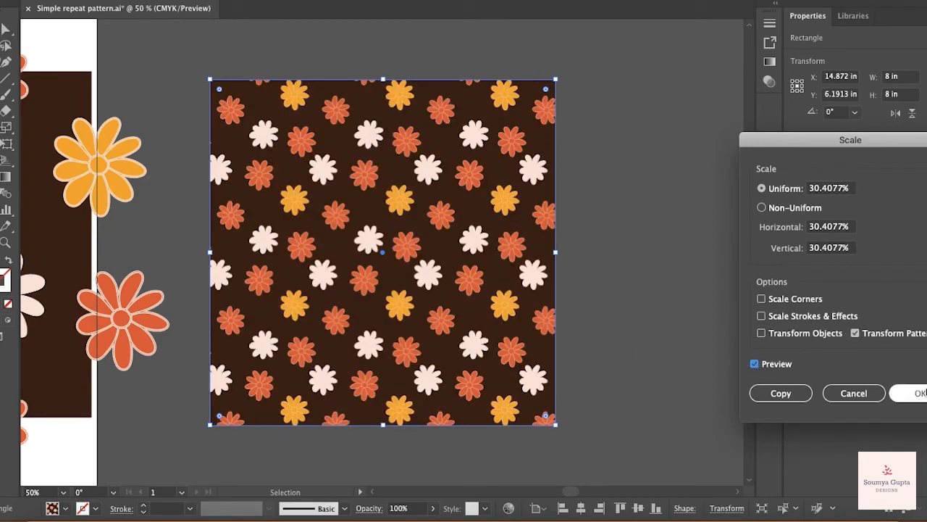
pyautogui.click(920, 393)
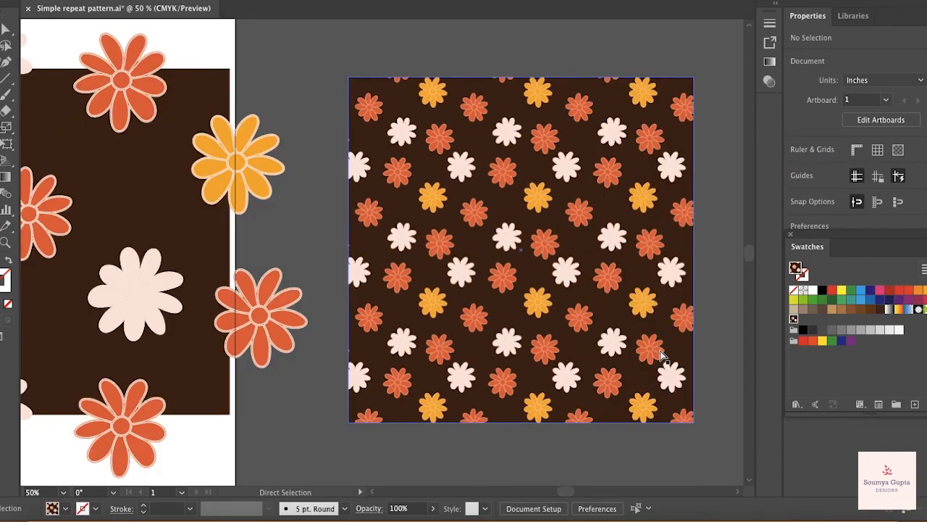
# Step: Examine the scaled flower pattern up close and as a whole for visible seams, gaps and uneven spacing
pyautogui.press('super+plus')
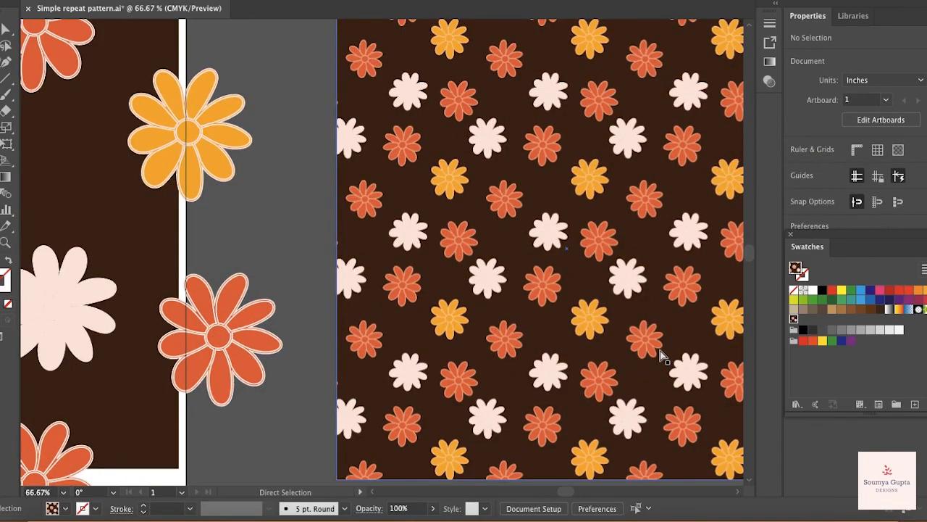
pyautogui.hscroll(3, 661, 353)
pyautogui.hscroll(2, 661, 356)
pyautogui.press('super+plus')
pyautogui.press('super+plus')
pyautogui.scroll(3, 661, 356)
pyautogui.scroll(2, 660, 356)
pyautogui.scroll(-6, 661, 355)
pyautogui.hscroll(-2, 661, 355)
pyautogui.scroll(-3, 661, 355)
pyautogui.hscroll(-2, 660, 356)
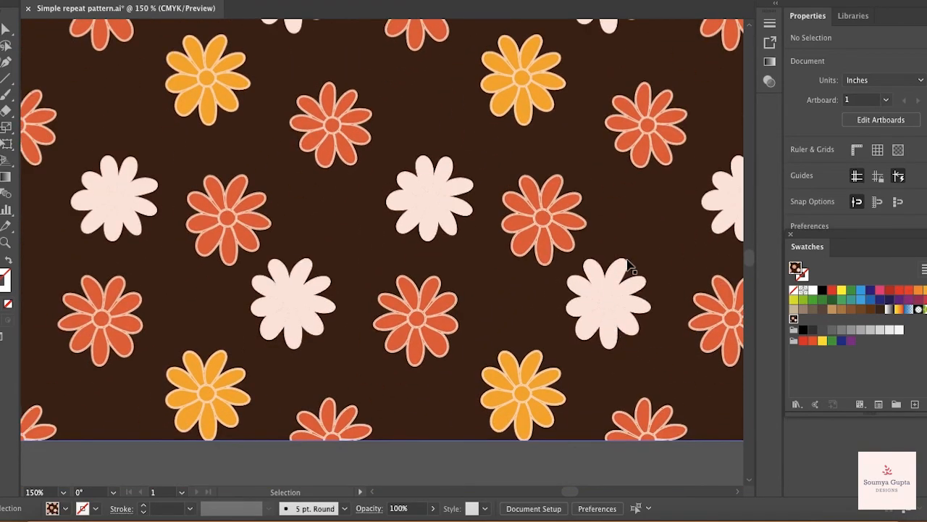
pyautogui.scroll(6, 628, 266)
pyautogui.scroll(5, 629, 266)
pyautogui.hscroll(5, 629, 266)
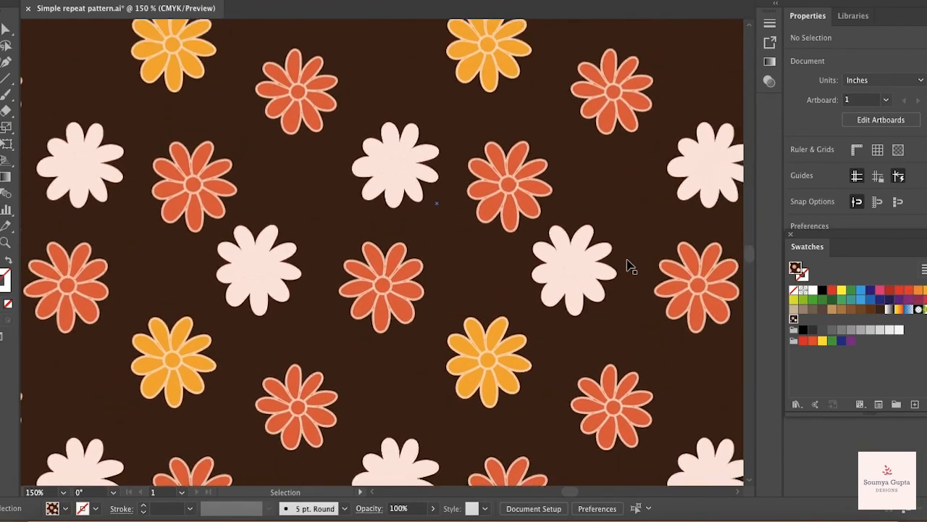
pyautogui.scroll(1, 629, 266)
pyautogui.hscroll(-1, 629, 266)
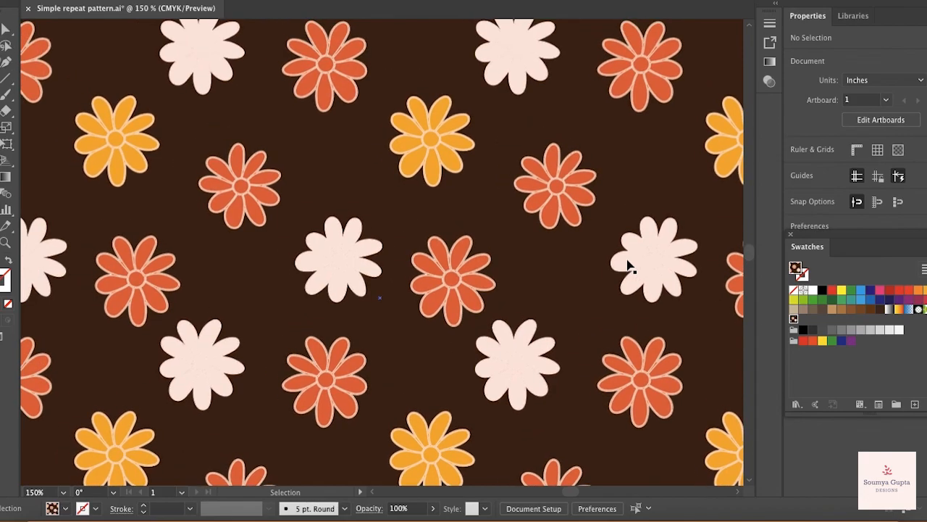
pyautogui.press('super+minus')
pyautogui.press('super+minus')
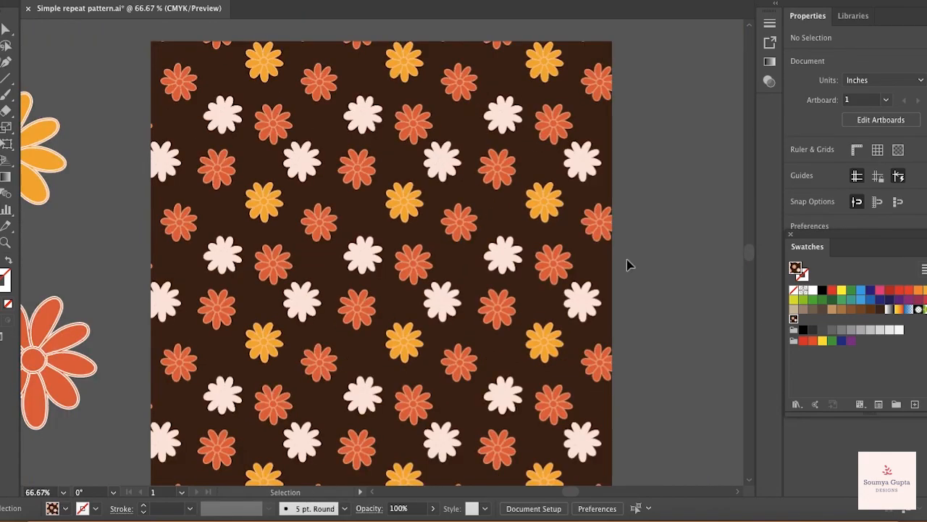
pyautogui.press('super+plus')
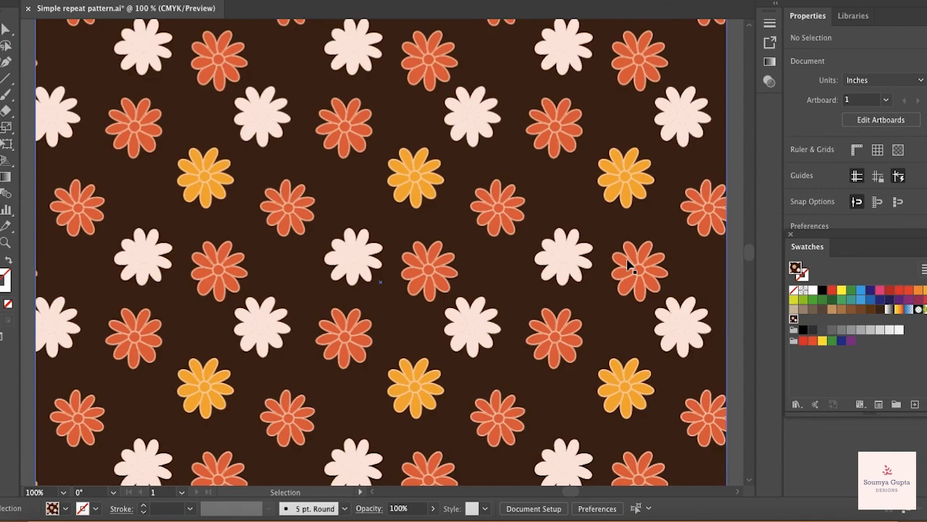
pyautogui.hscroll(-2, 629, 266)
pyautogui.scroll(1, 628, 265)
pyautogui.hscroll(2, 519, 230)
pyautogui.scroll(1, 519, 230)
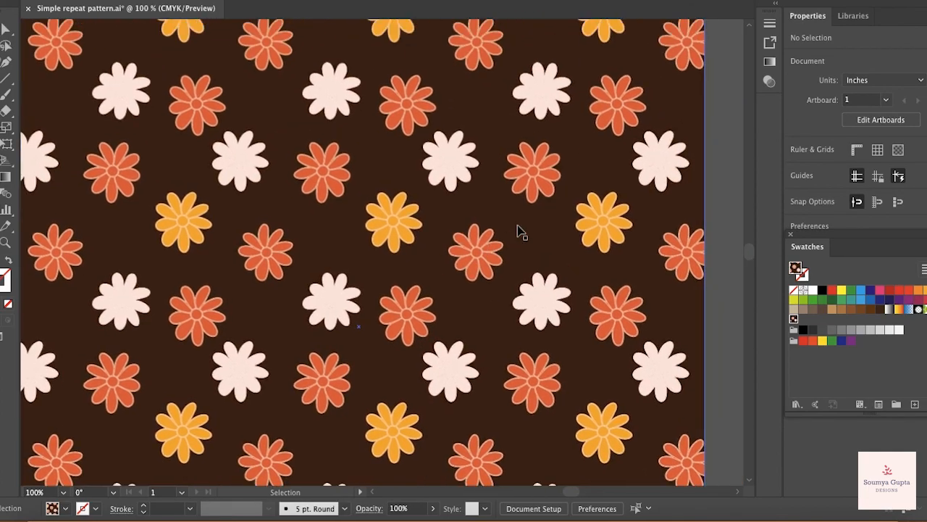
pyautogui.press('super+plus')
pyautogui.press('super+plus')
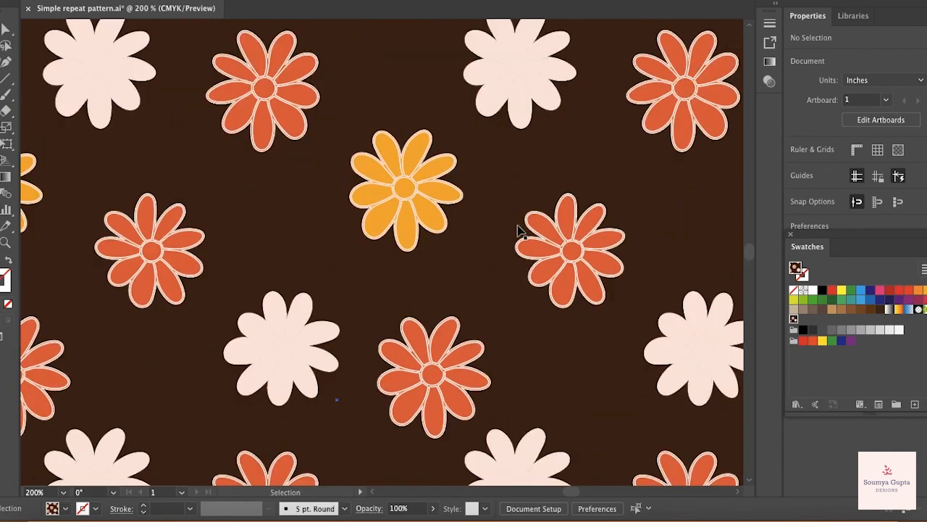